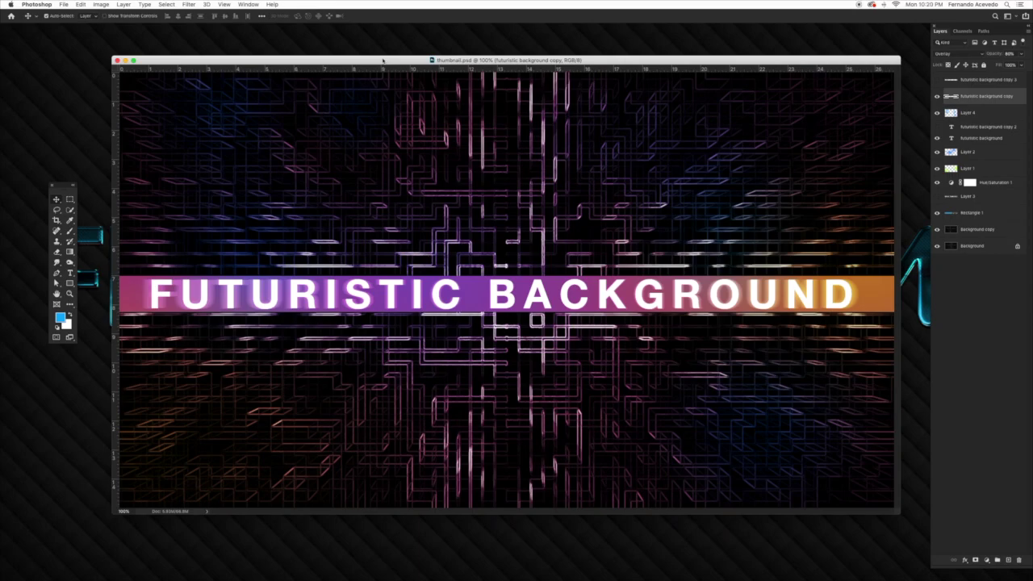
Hide the glow copy, Layer 4, Layer 2 and text layers in the finished design.
drag(383, 59, 388, 59)
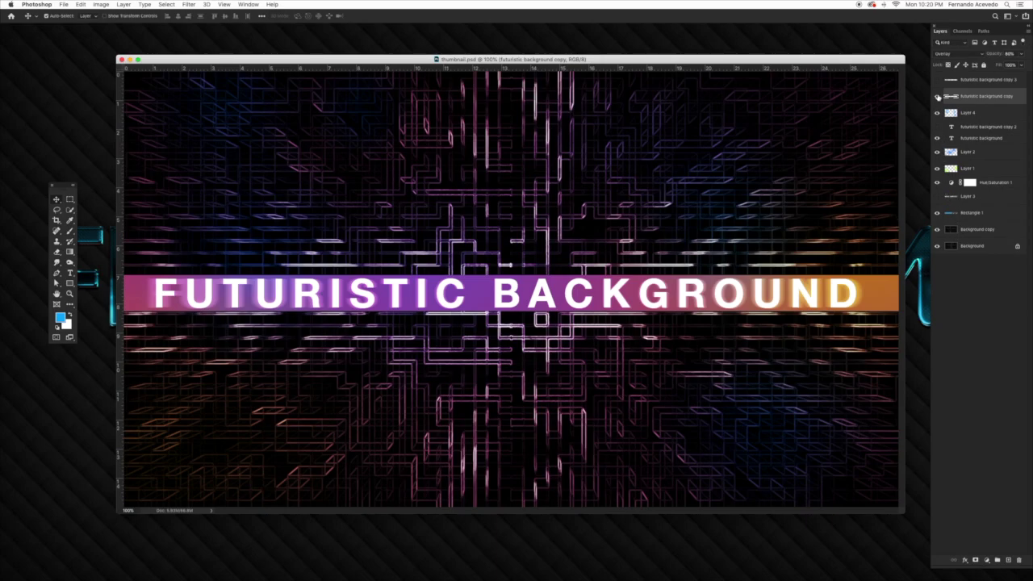
mouse_move(936, 96)
mouse_down()
mouse_move(939, 185)
mouse_move(941, 87)
mouse_up()
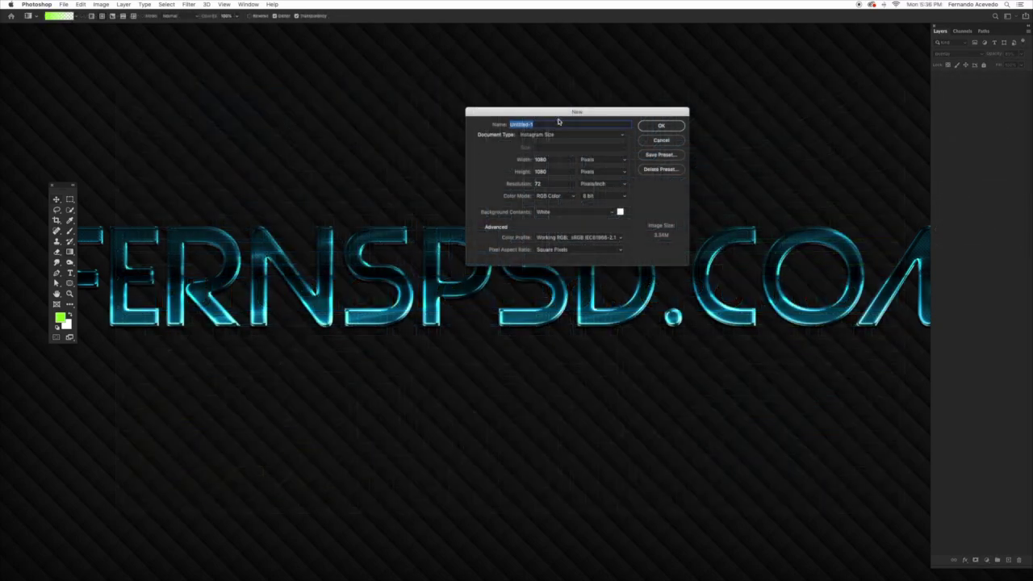
Create a new 1080 × 1080 px document at 72 pixels per inch.
drag(556, 113, 531, 113)
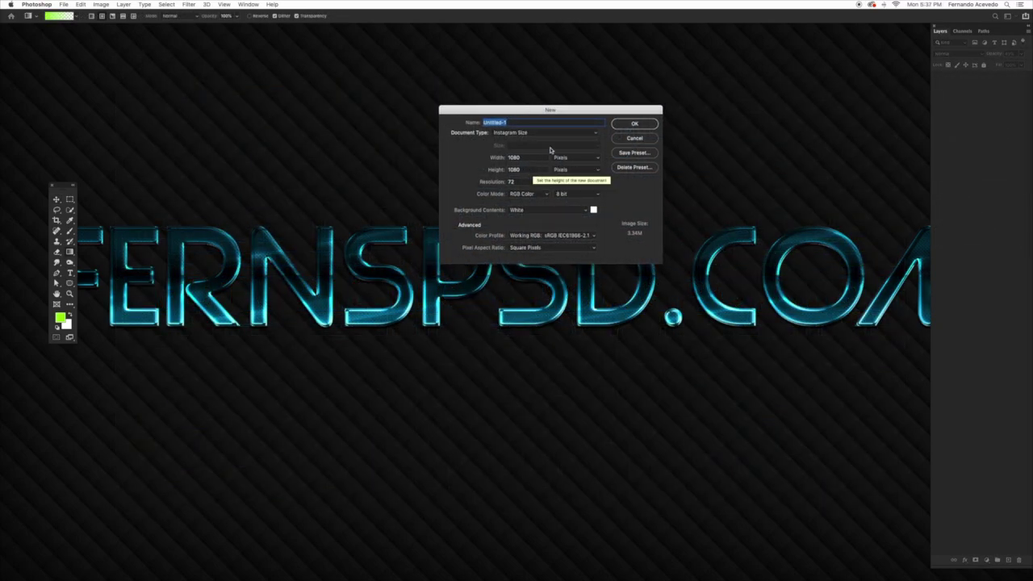
drag(579, 111, 557, 111)
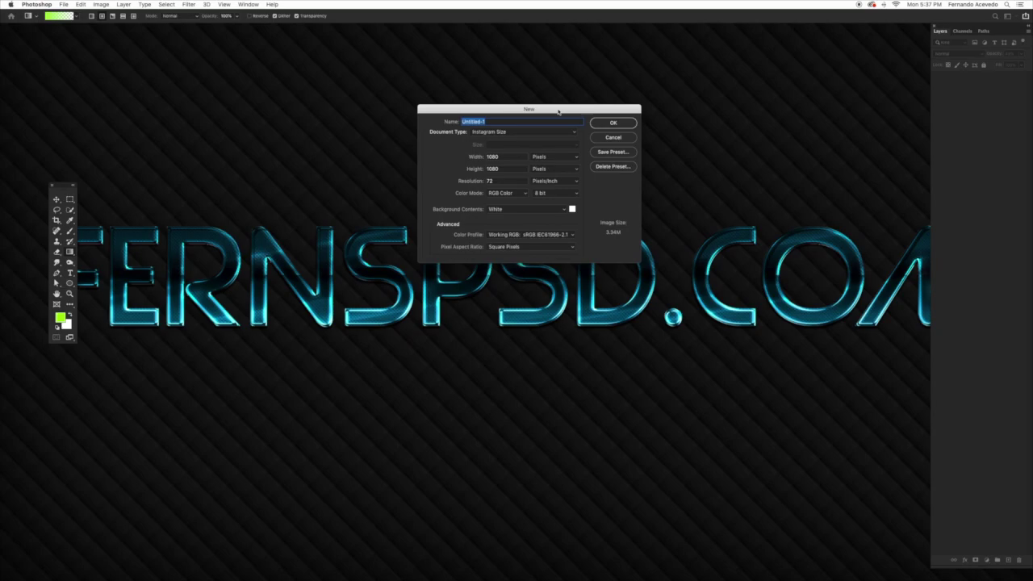
drag(557, 111, 551, 113)
double_click(502, 158)
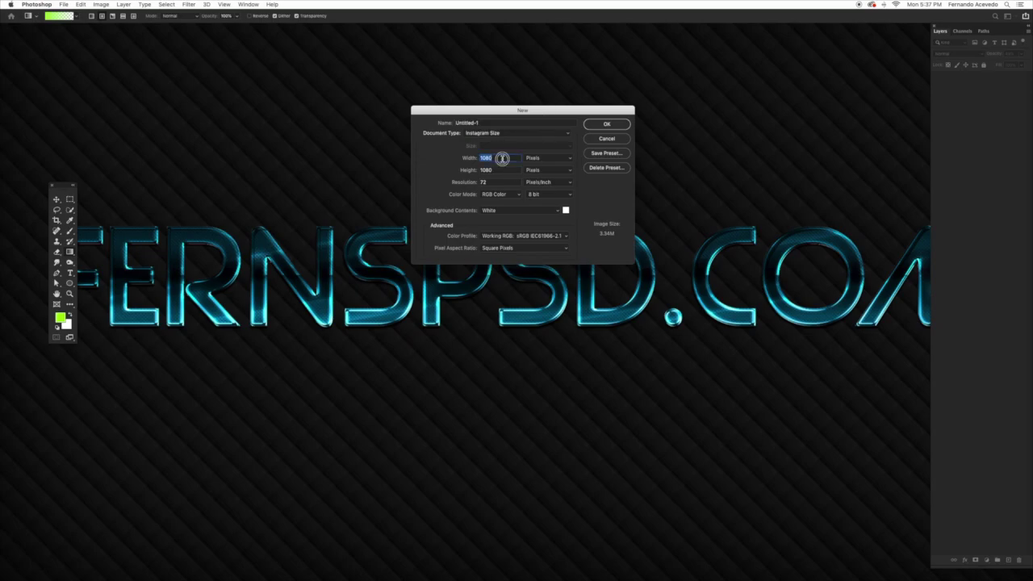
key(Tab)
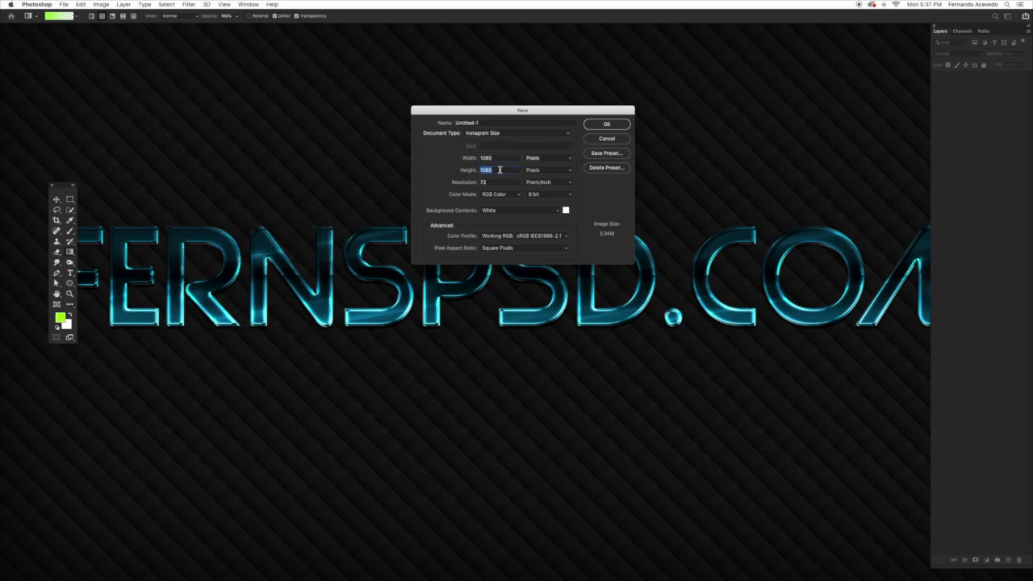
click(594, 127)
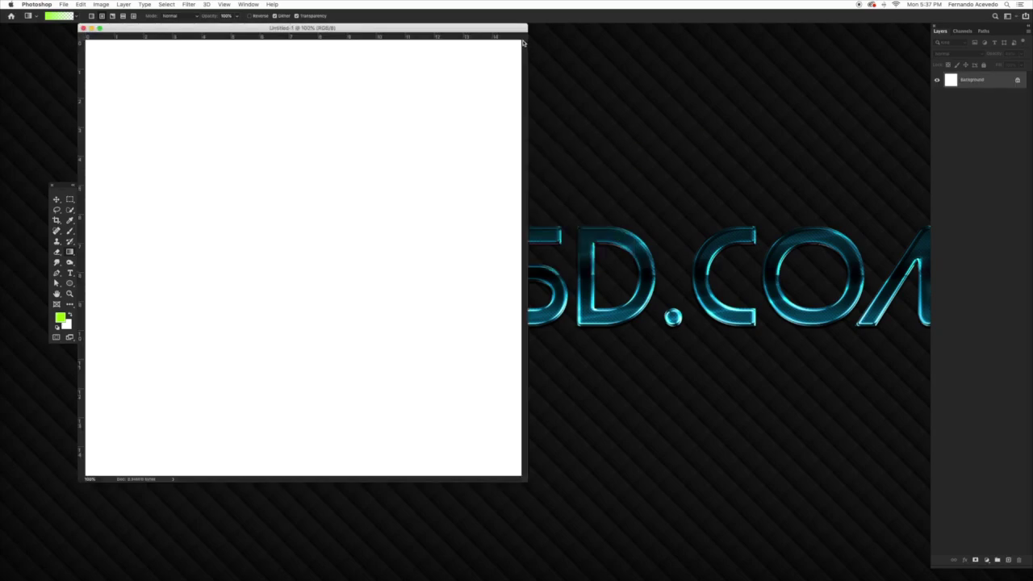
Enlarge the Untitled-1 window and reset colours to default black and white.
drag(516, 32, 559, 36)
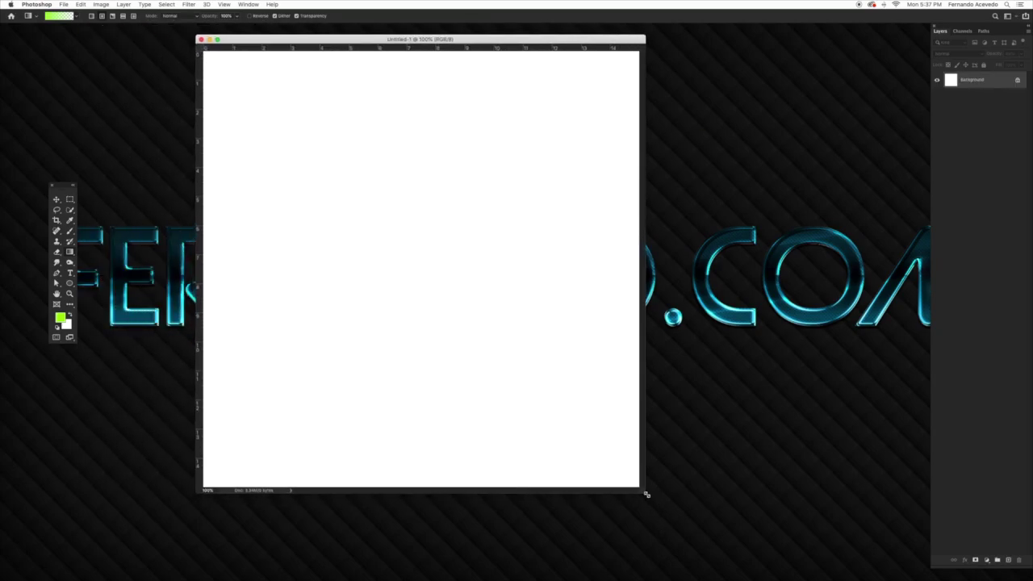
drag(646, 493, 802, 544)
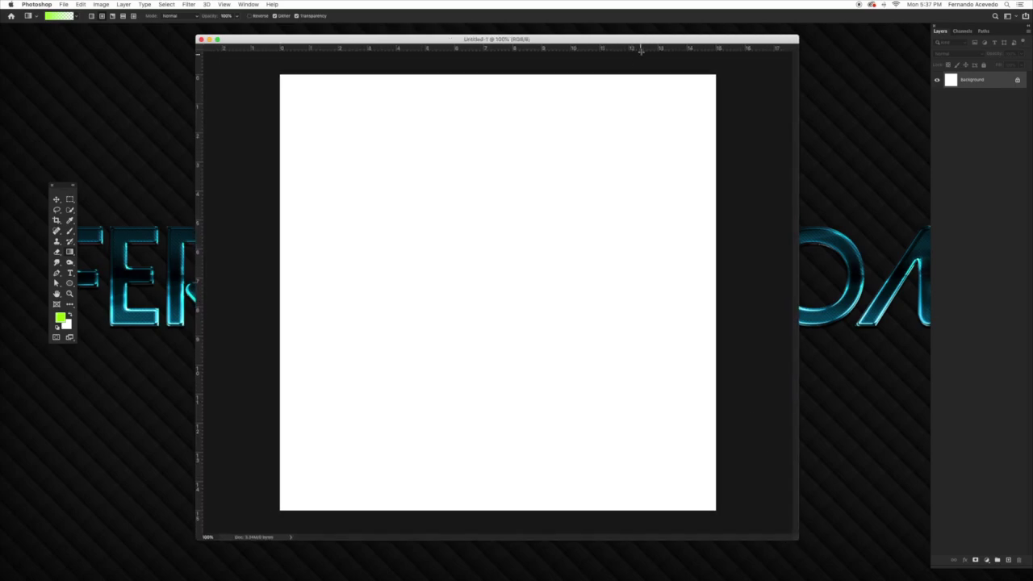
drag(642, 46, 613, 34)
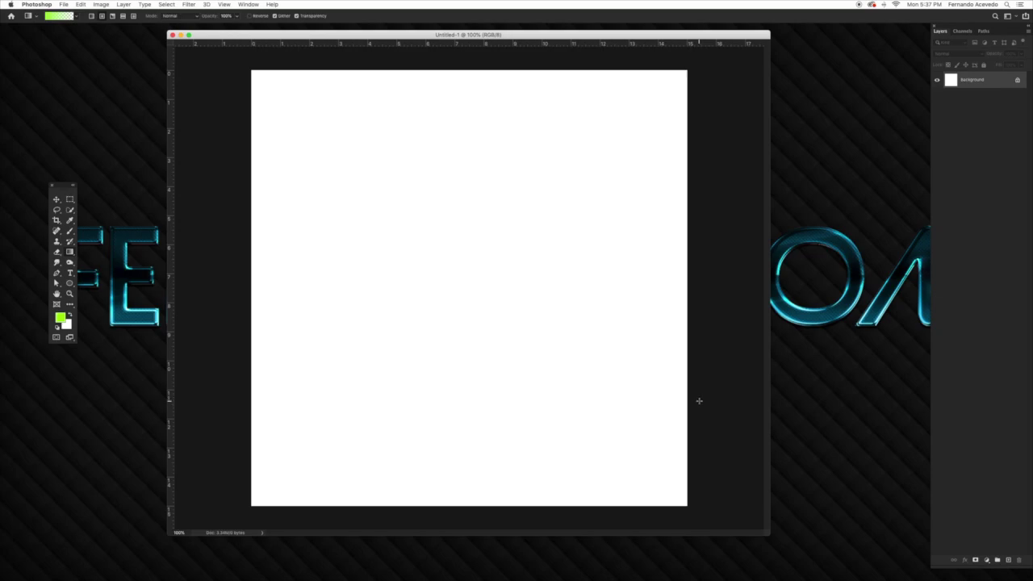
key(d)
click(192, 5)
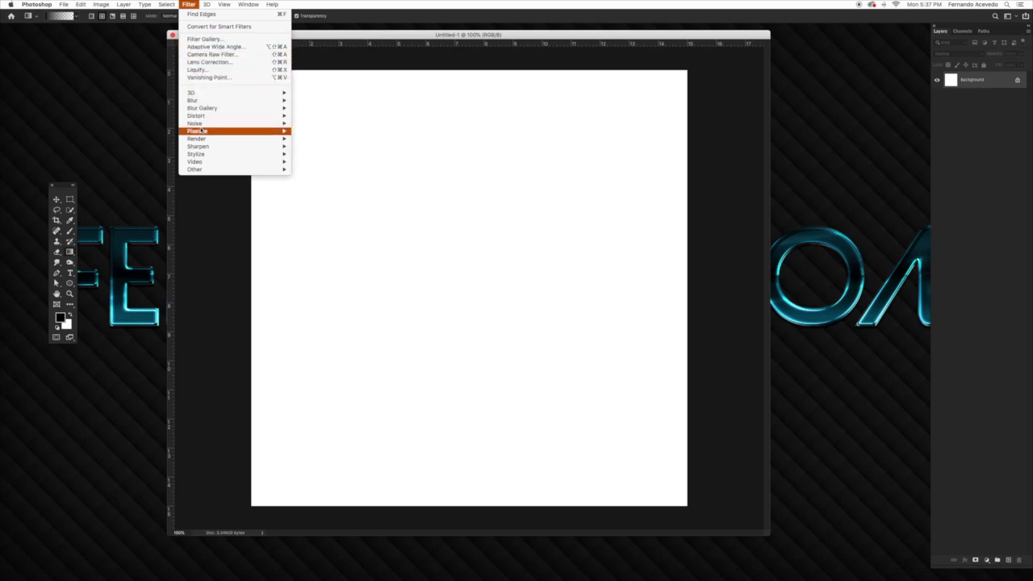
Render Clouds on the canvas and regenerate it three more times for a new pattern.
mouse_move(263, 140)
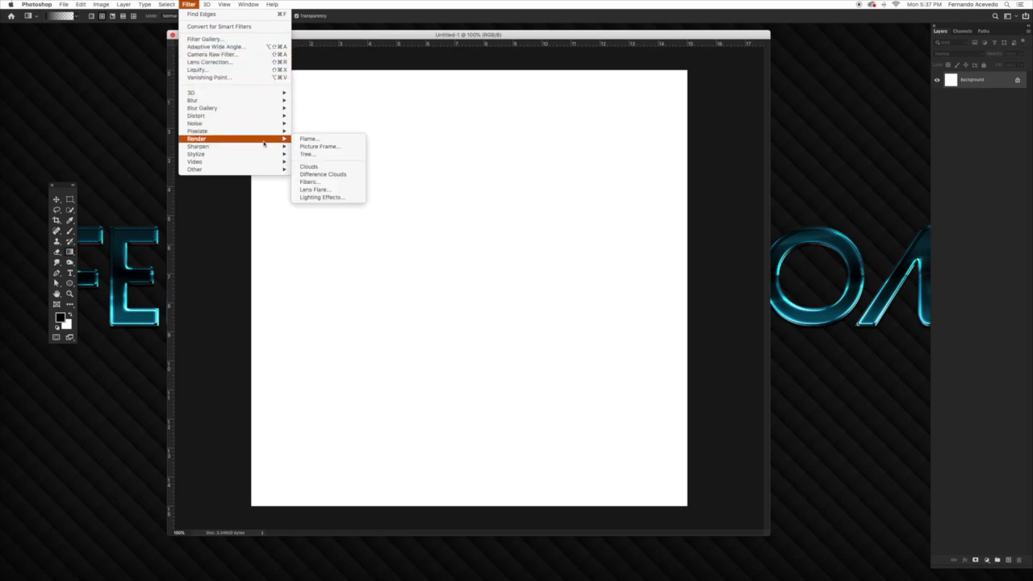
click(311, 167)
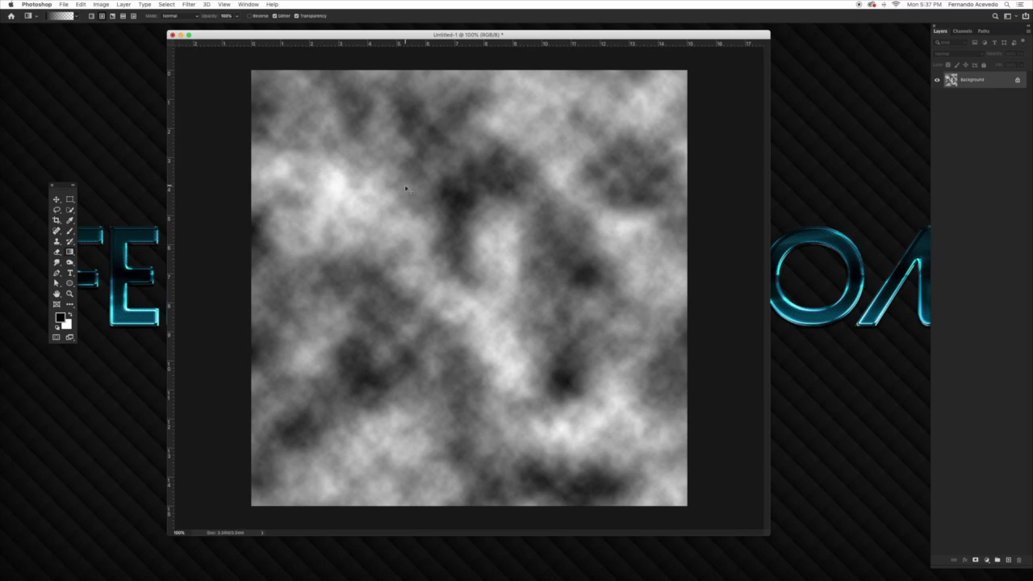
key(ctrl+super+f)
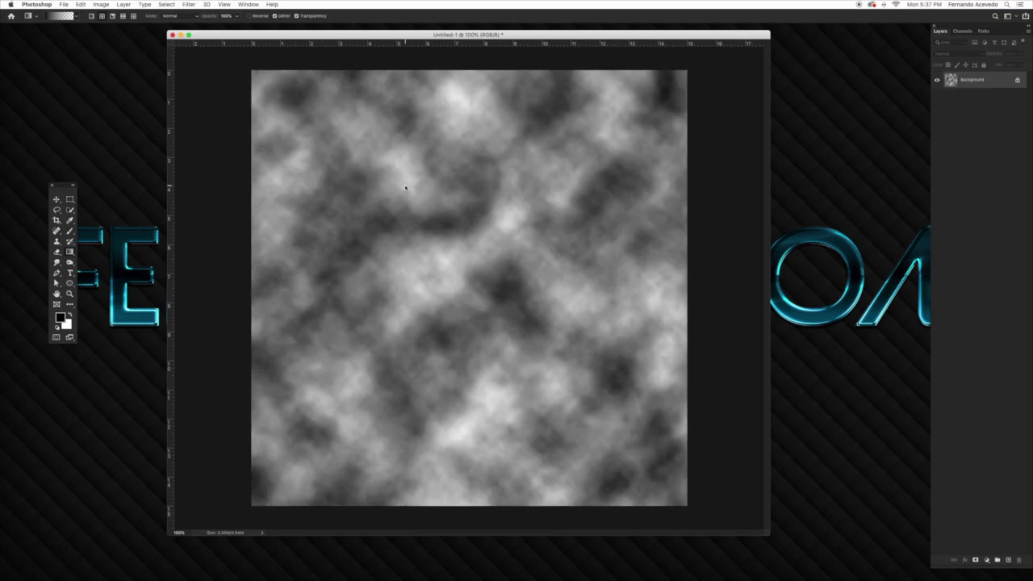
key(ctrl+super+f)
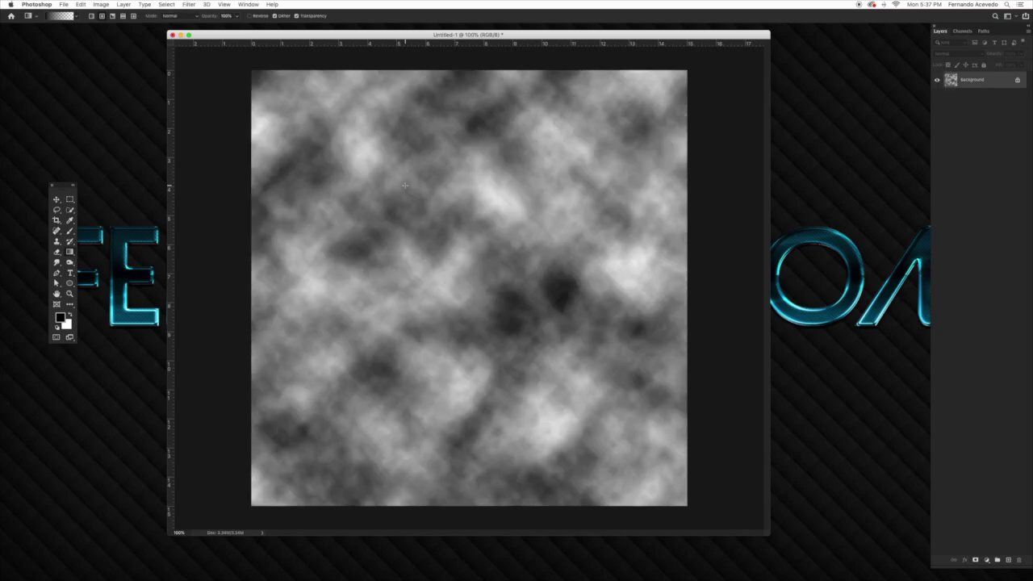
key(ctrl+super+f)
key(ctrl+super+f)
key(ctrl+super+f)
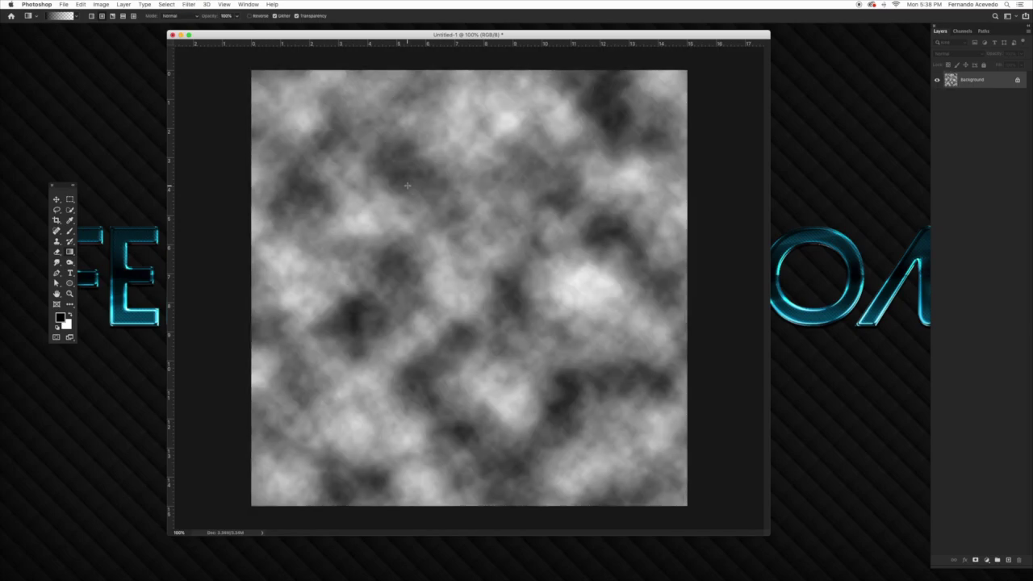
Apply Difference Clouds and reapply it three times for a dark-veined marble texture.
click(190, 4)
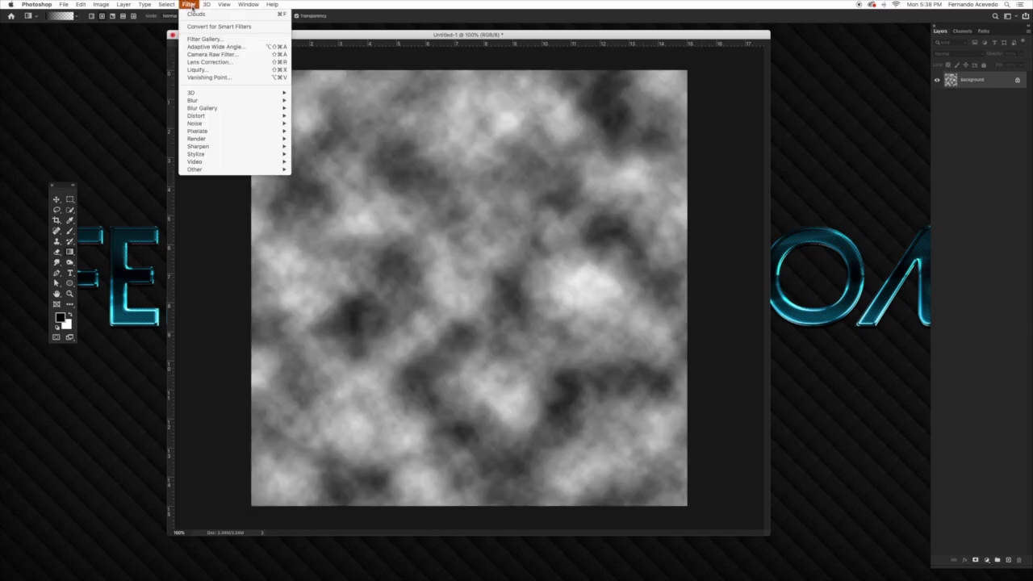
mouse_move(195, 123)
mouse_move(278, 139)
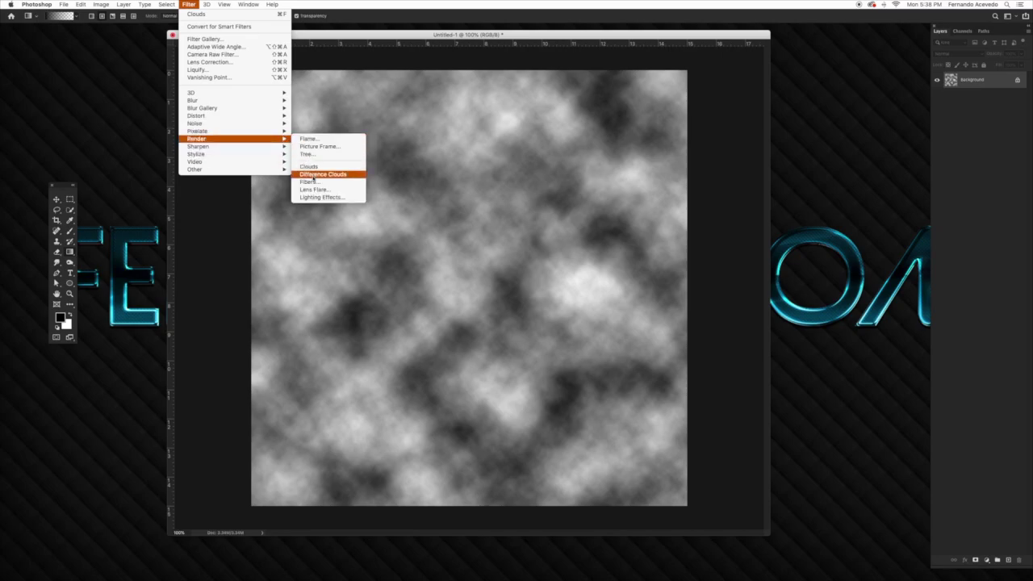
click(310, 175)
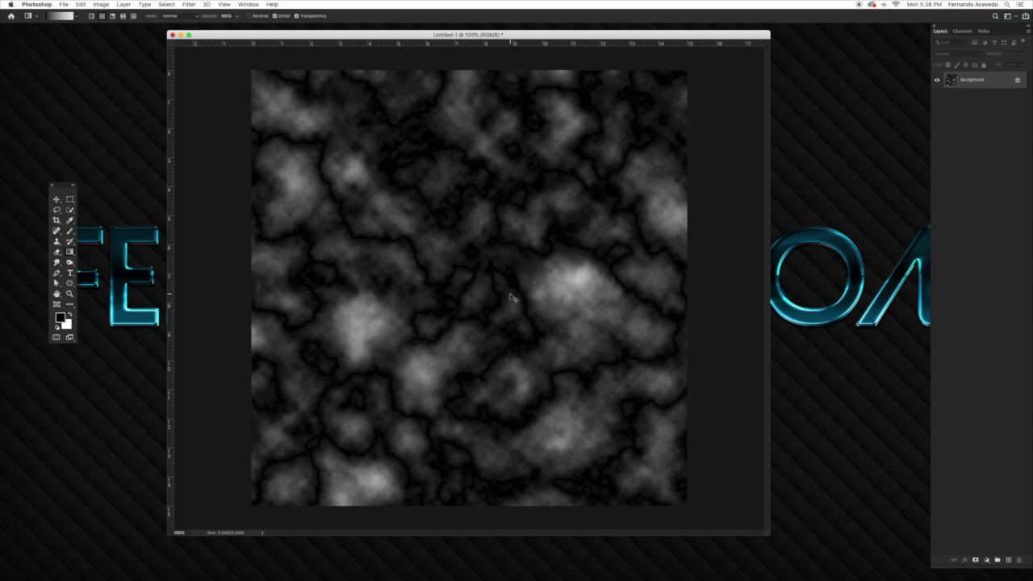
key(ctrl+super+f)
key(ctrl+super+f)
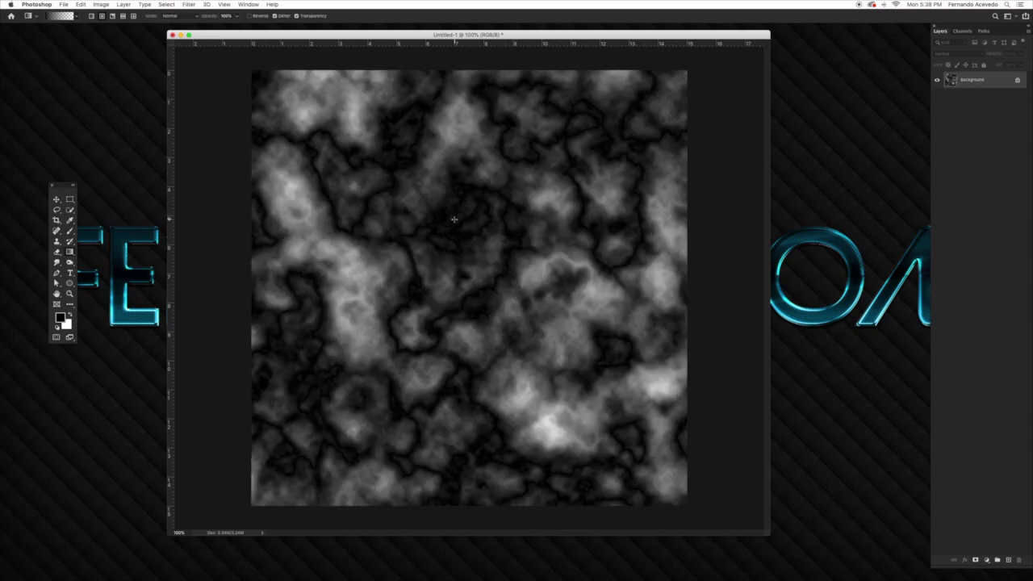
key(ctrl+super+f)
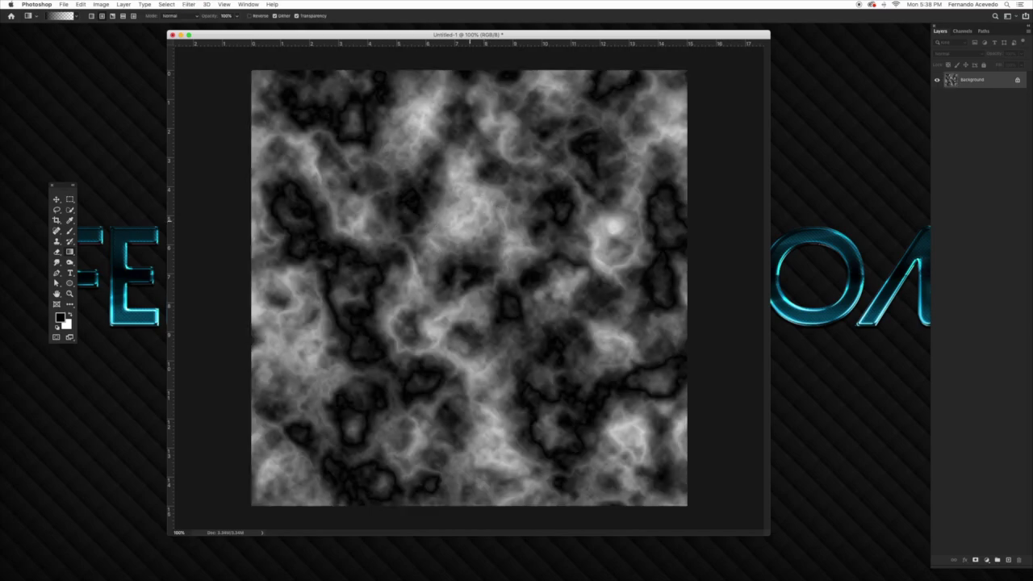
key(ctrl+super+f)
key(ctrl+super+f)
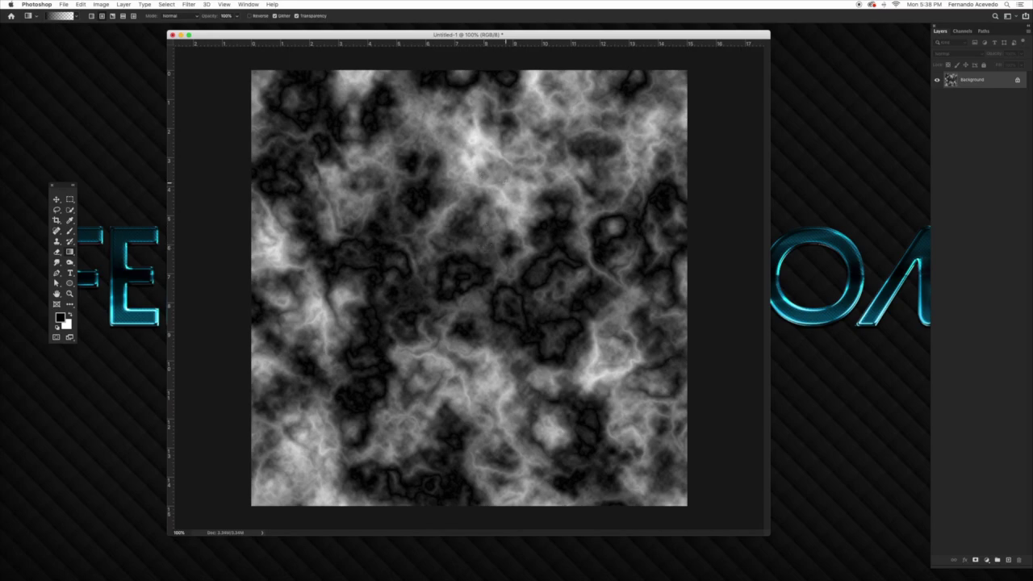
click(195, 5)
Apply the Mosaic filter with a cell size of 30 squares.
mouse_move(207, 146)
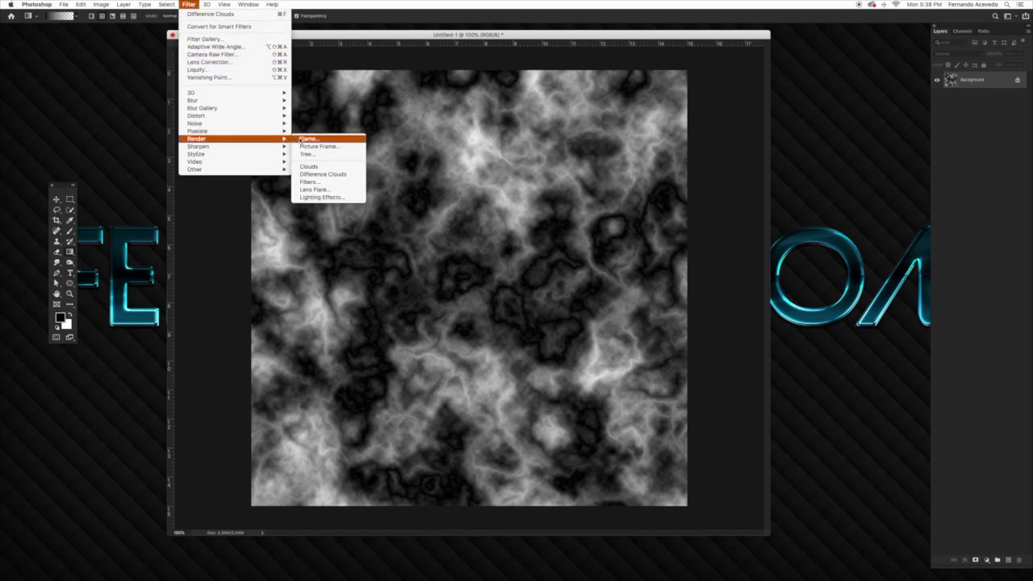
mouse_move(281, 130)
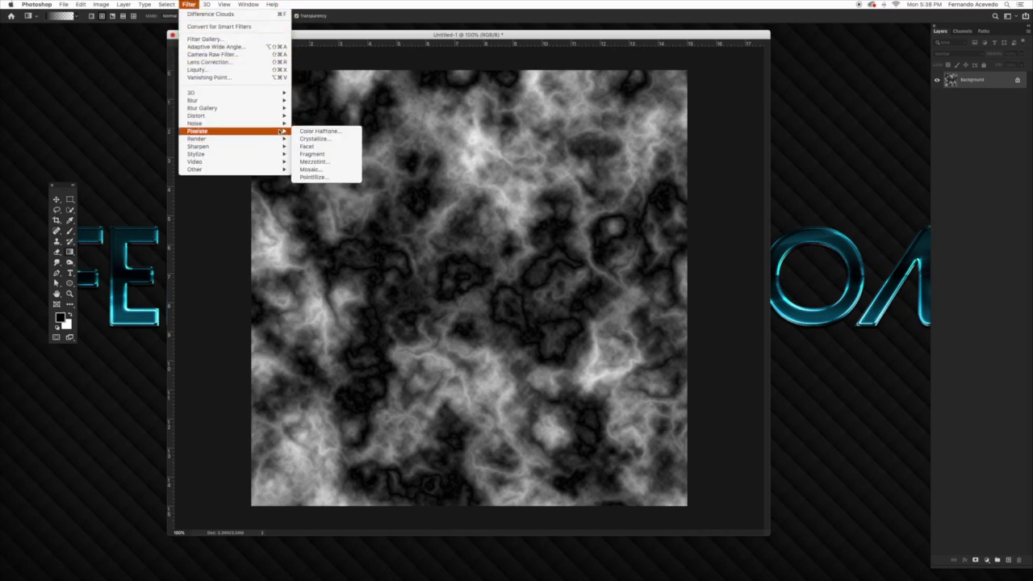
click(311, 170)
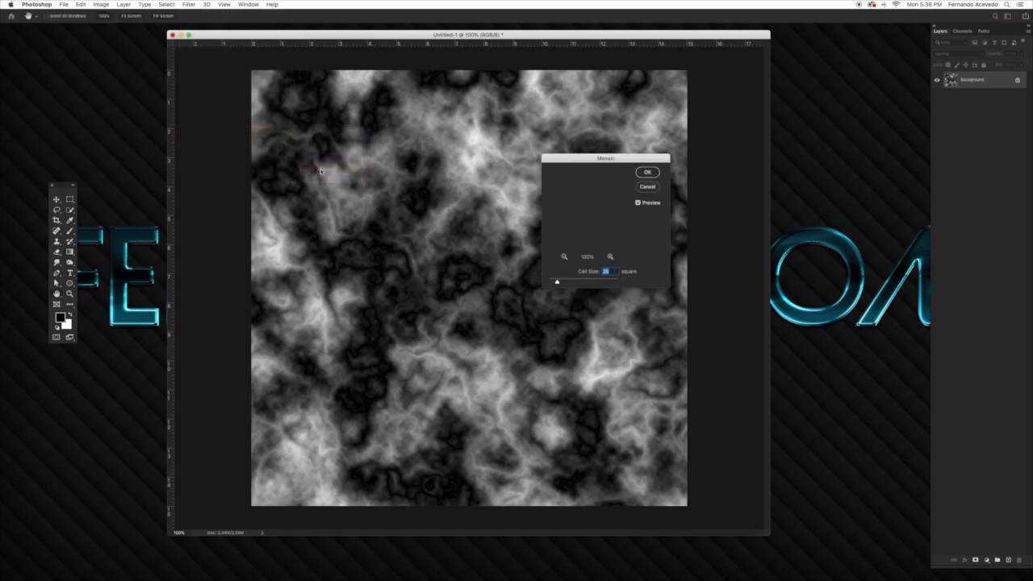
click(612, 272)
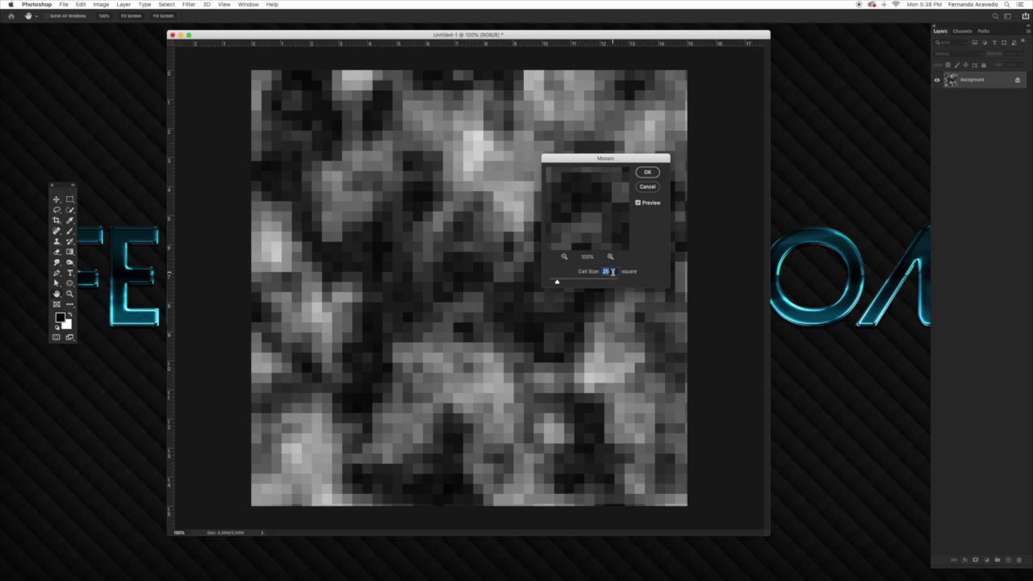
text(30)
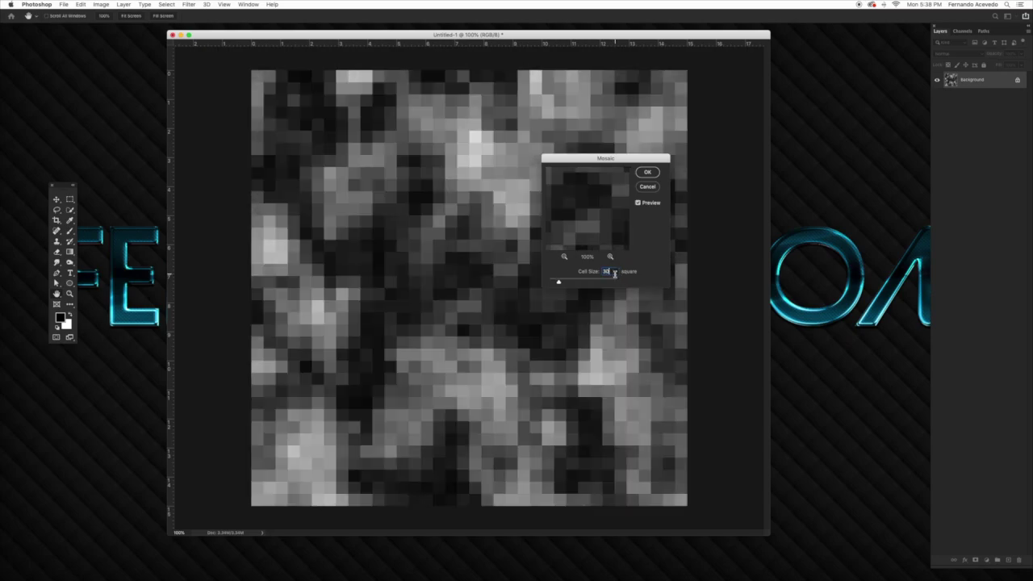
click(645, 174)
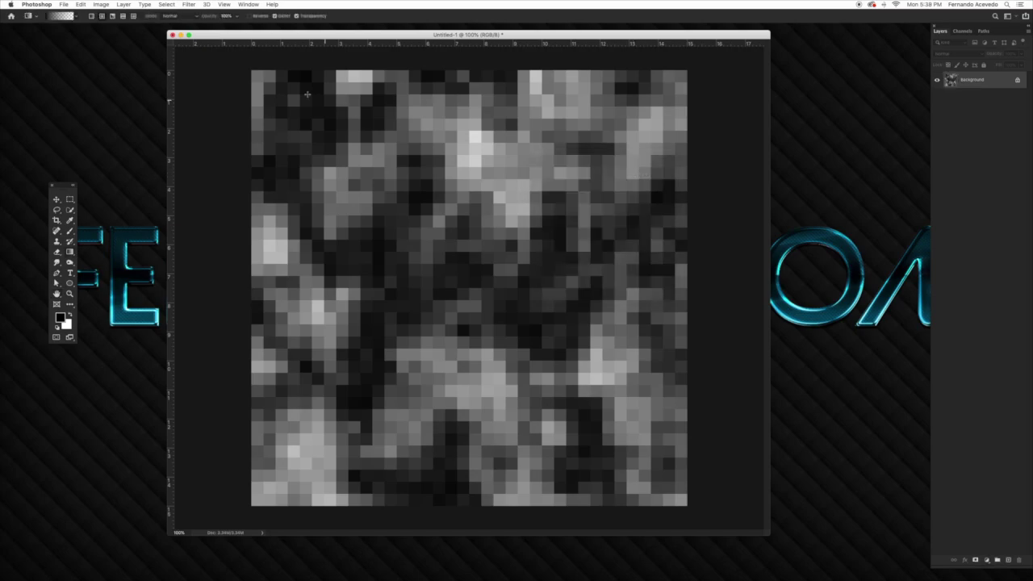
click(189, 5)
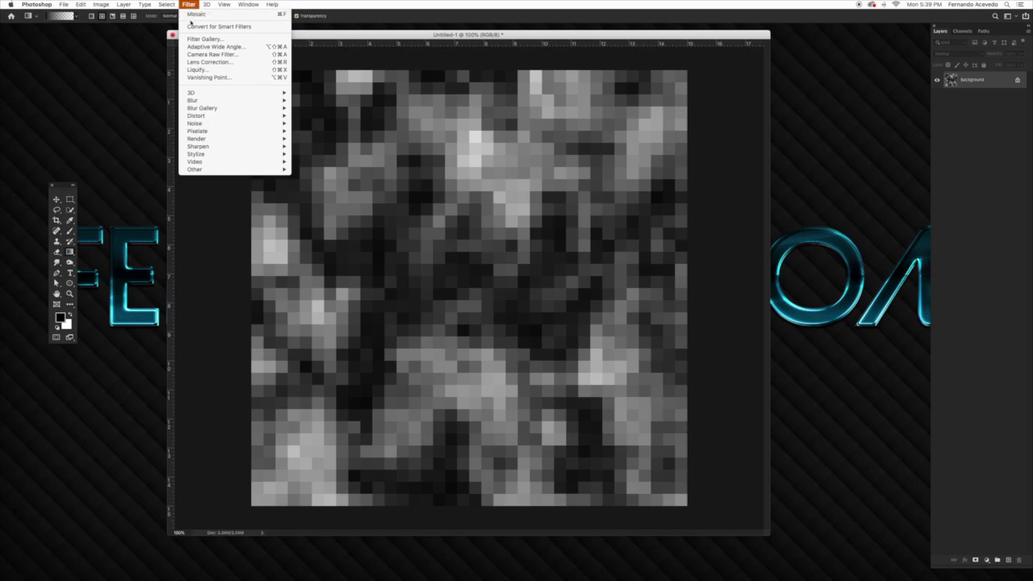
Apply Glowing Edges from the Filter Gallery with Edge Width 3, Brightness 4, Smoothness 5.
click(205, 40)
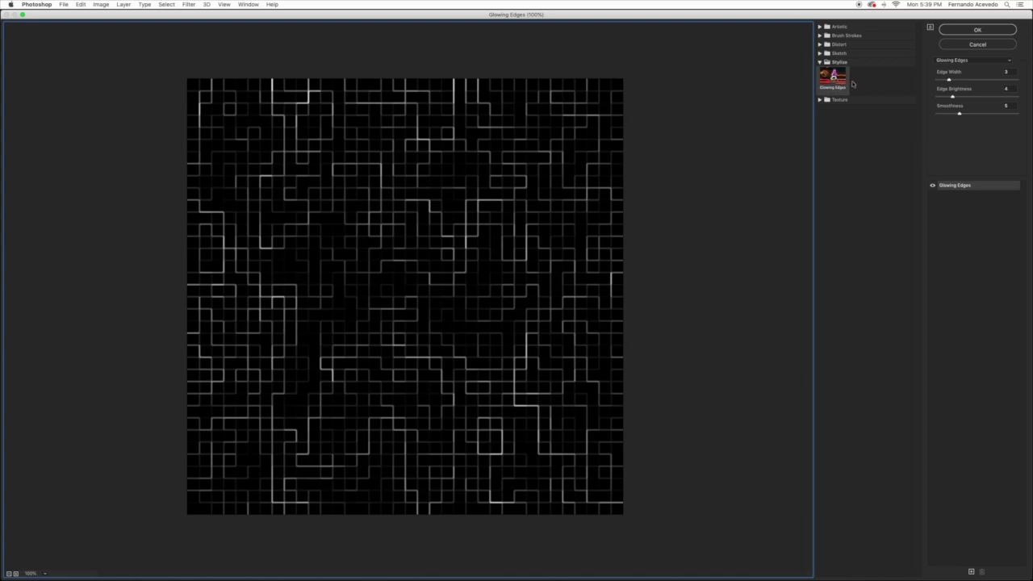
click(819, 62)
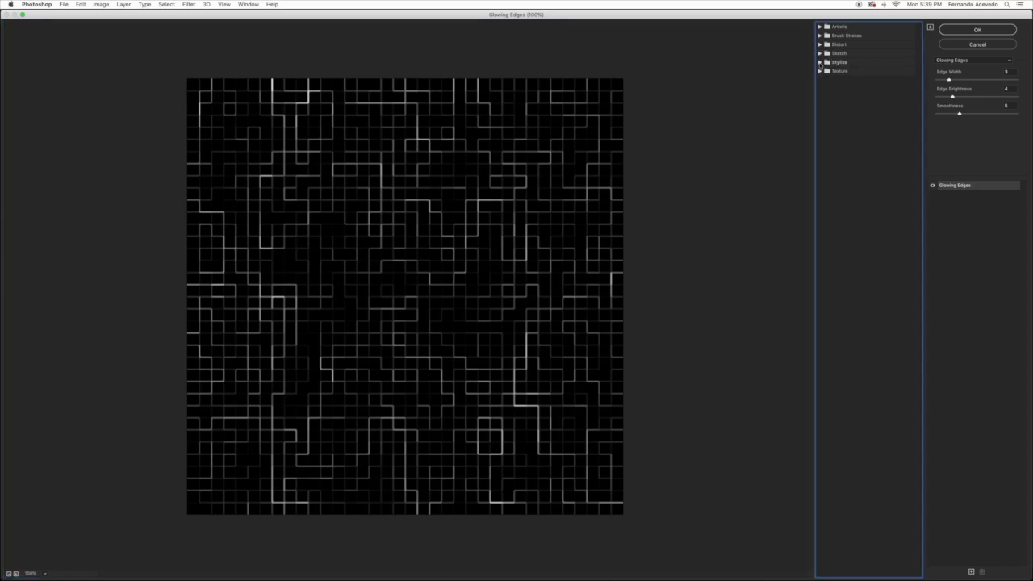
click(820, 62)
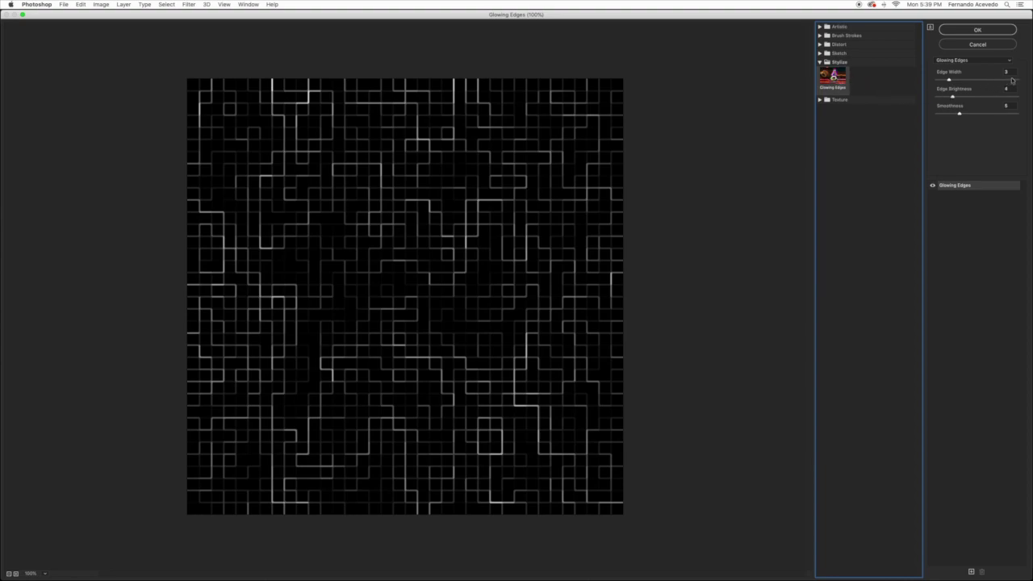
click(1012, 74)
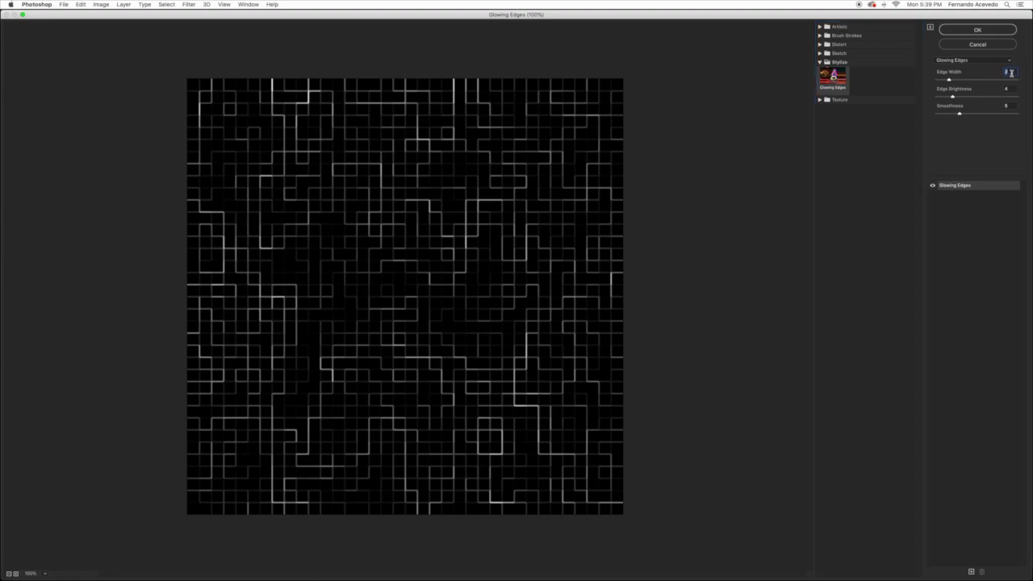
click(1011, 90)
click(994, 31)
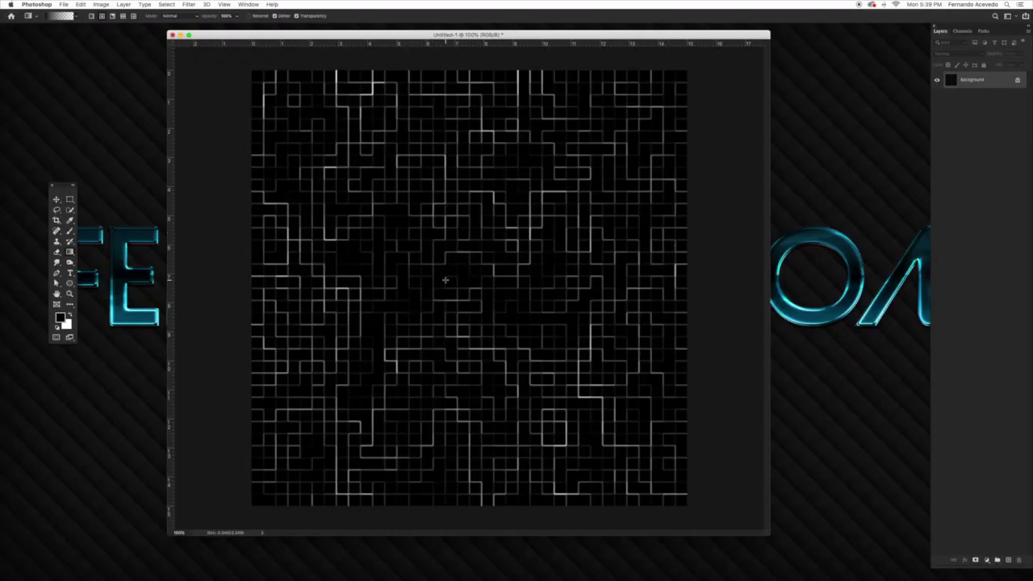
Apply a Radial Blur with Zoom method and Best quality to the glowing grid.
key(v)
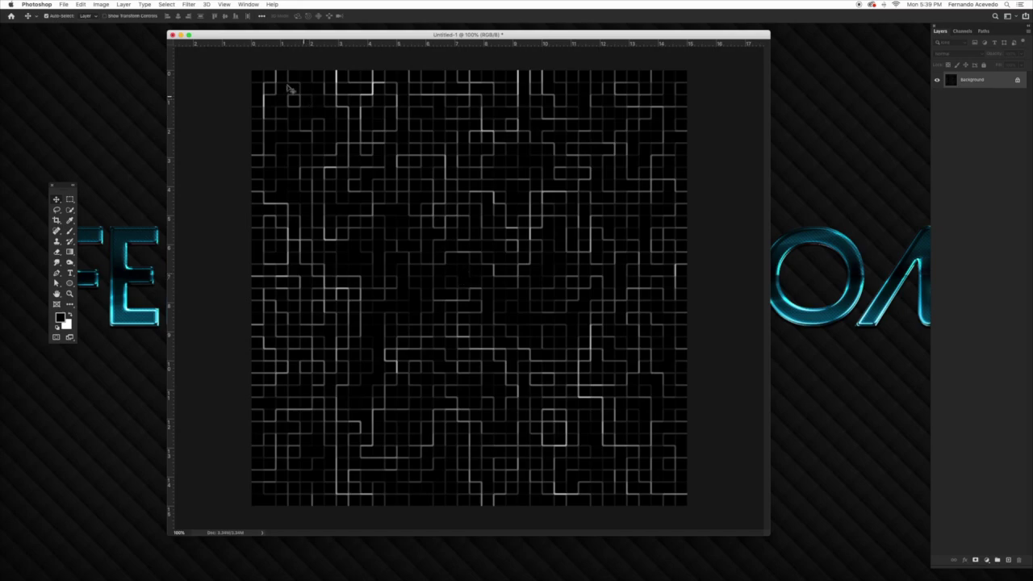
click(189, 5)
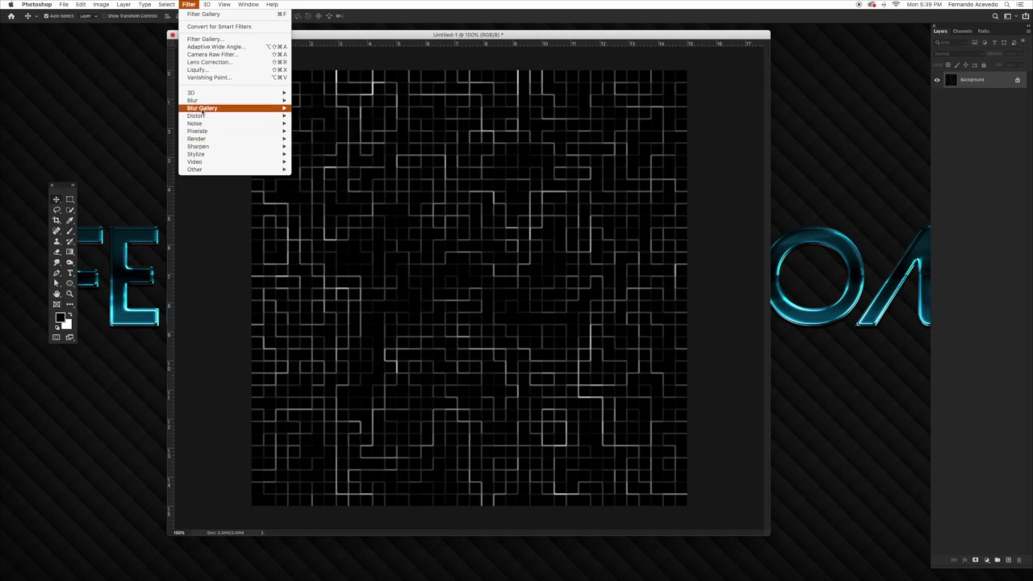
mouse_move(202, 109)
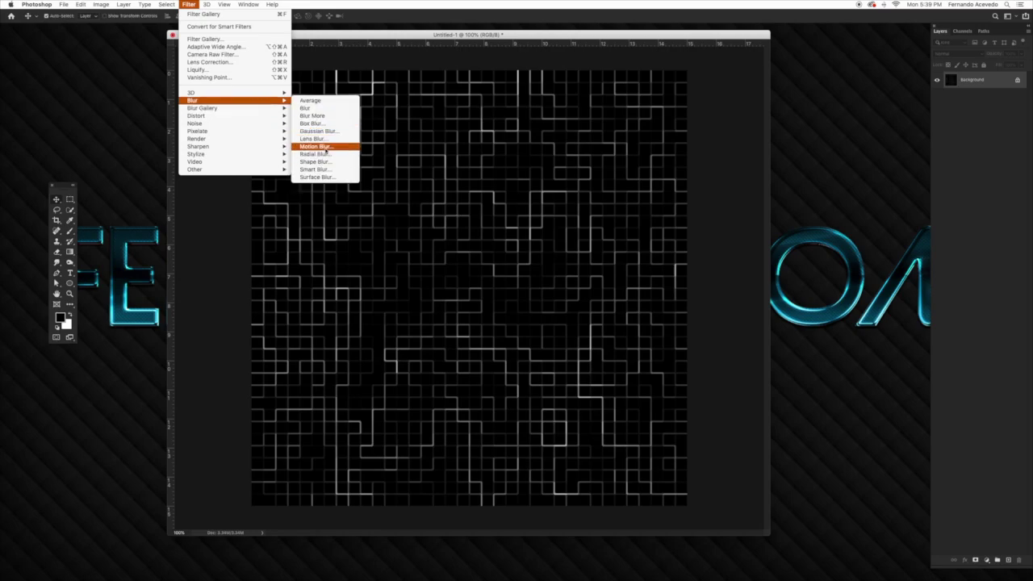
click(325, 154)
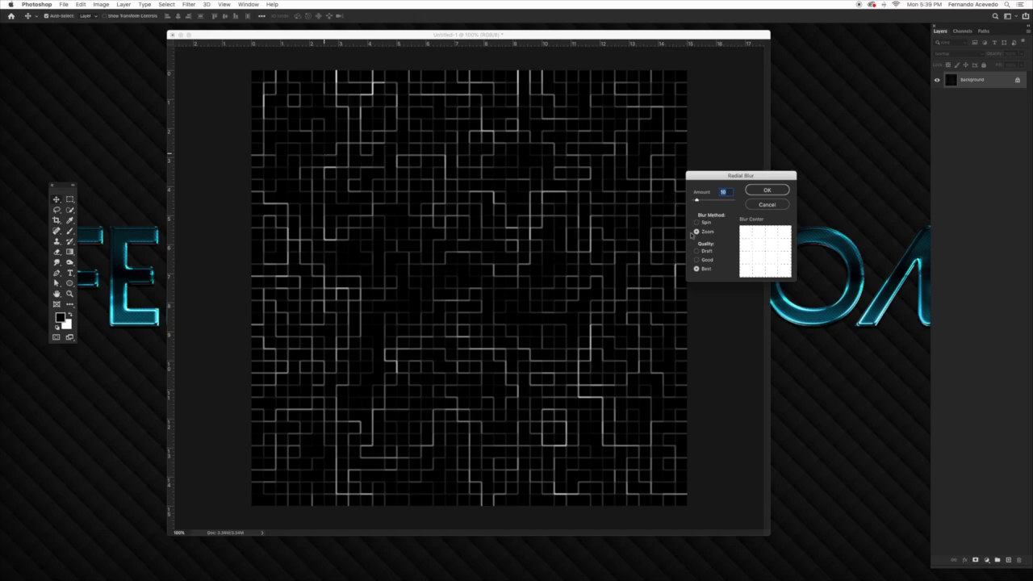
click(697, 223)
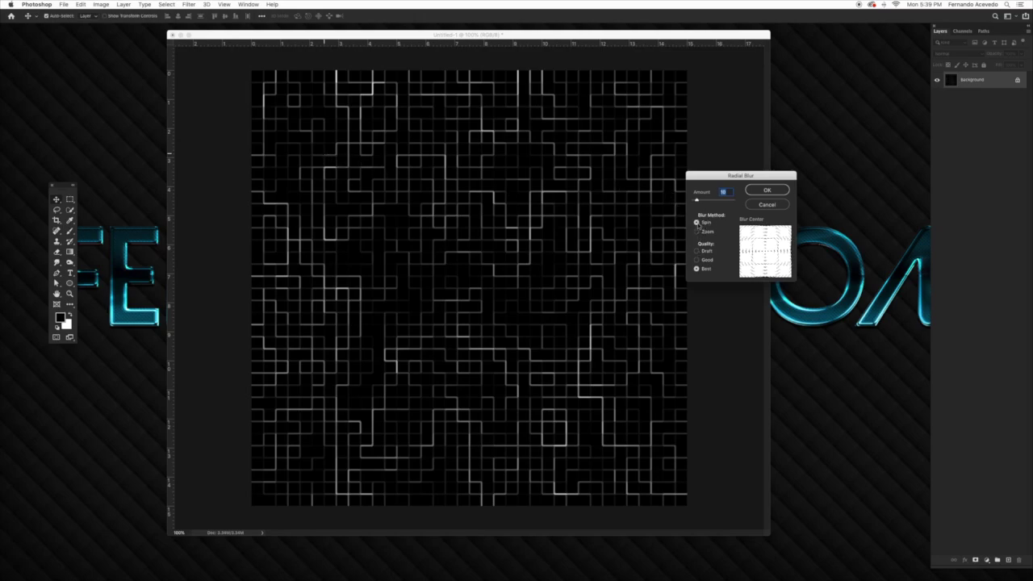
click(698, 260)
click(697, 233)
click(697, 269)
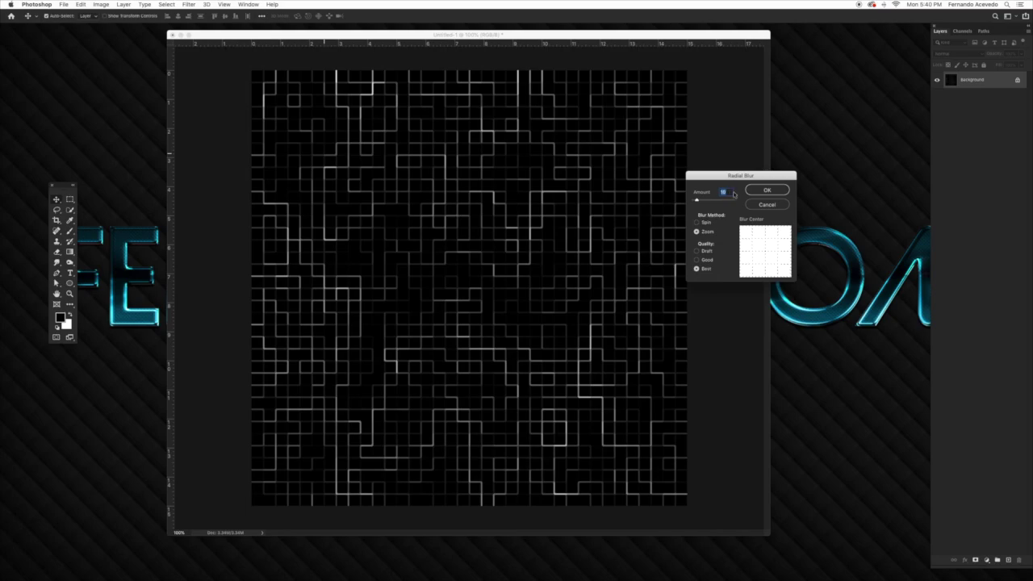
click(761, 191)
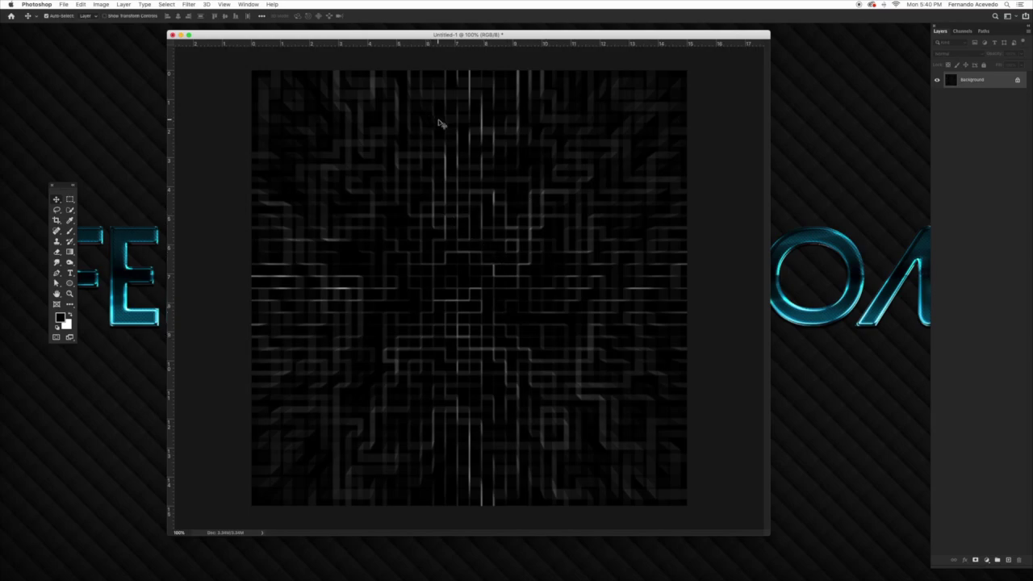
Apply Find Edges to the blurred grid, then invert it twice to compare.
click(189, 5)
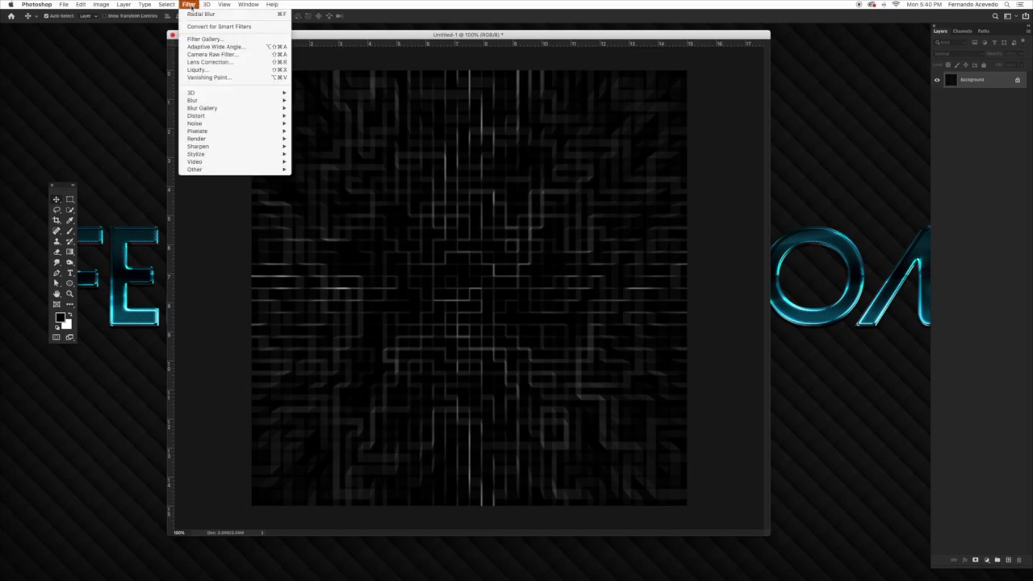
mouse_move(199, 125)
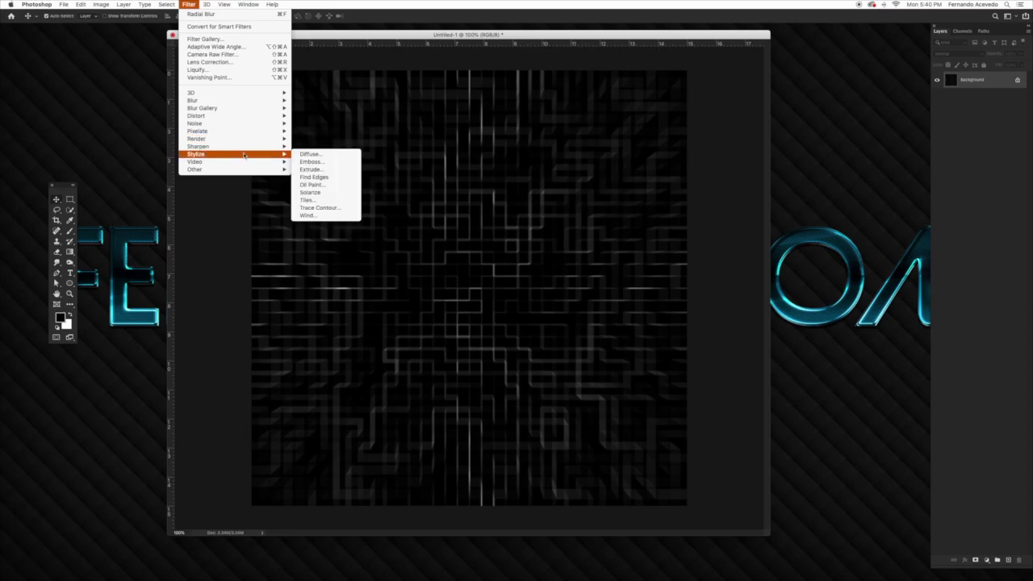
click(324, 177)
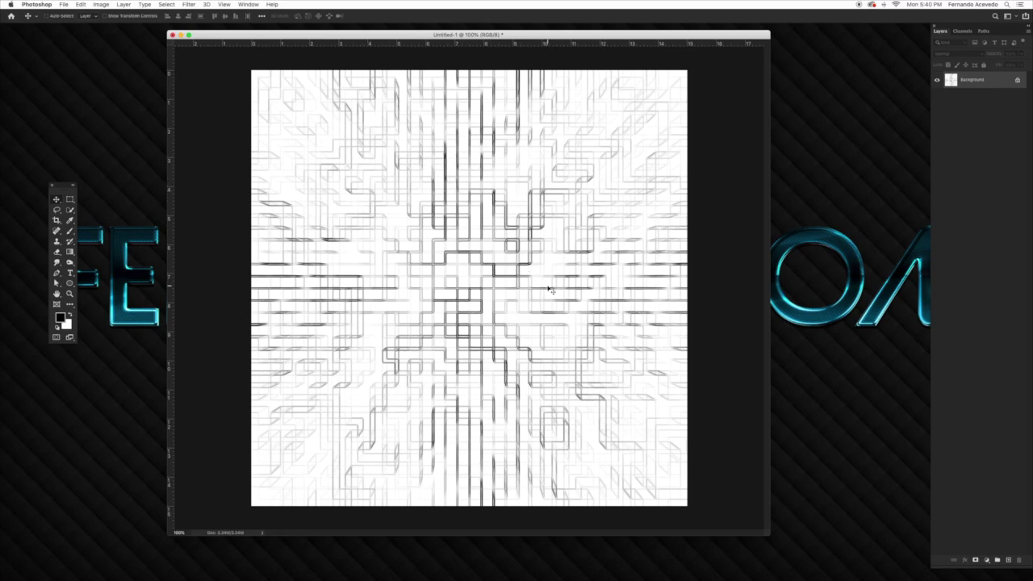
key(super+i)
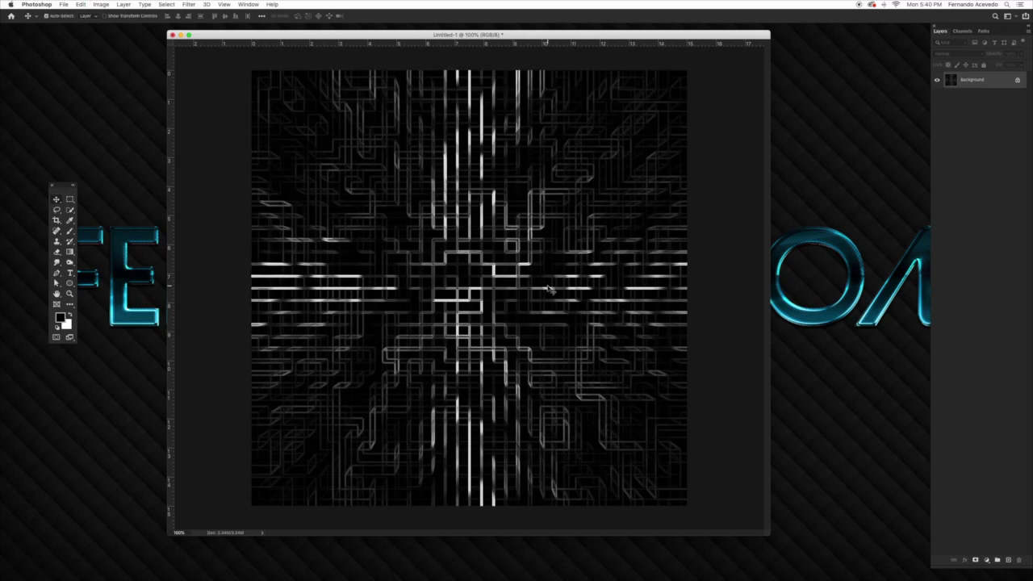
key(super+i)
key(super+i)
Add a colorized Hue/Saturation layer with cyan hue, Saturation 42 and Lightness -4.
click(987, 560)
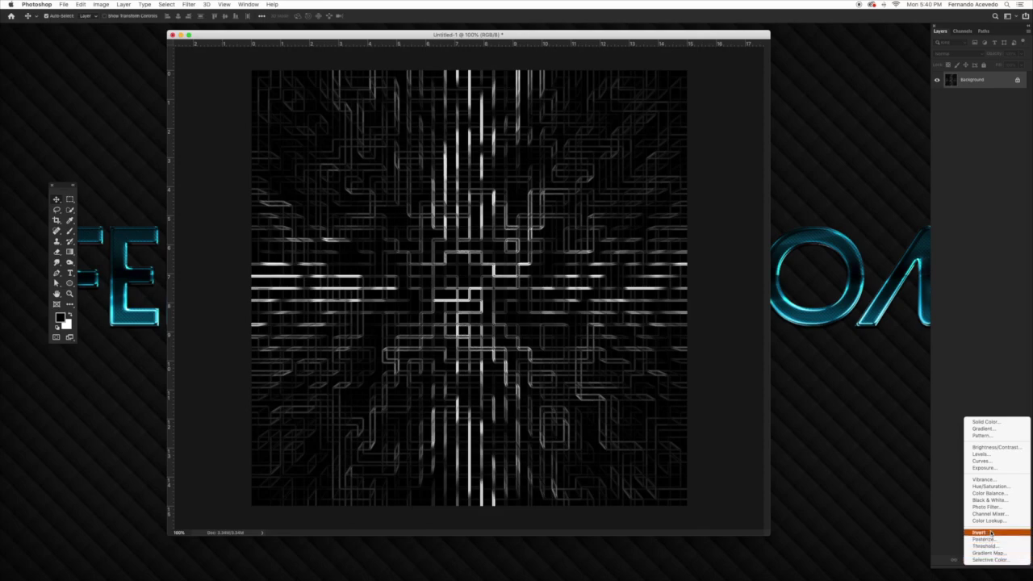
click(992, 486)
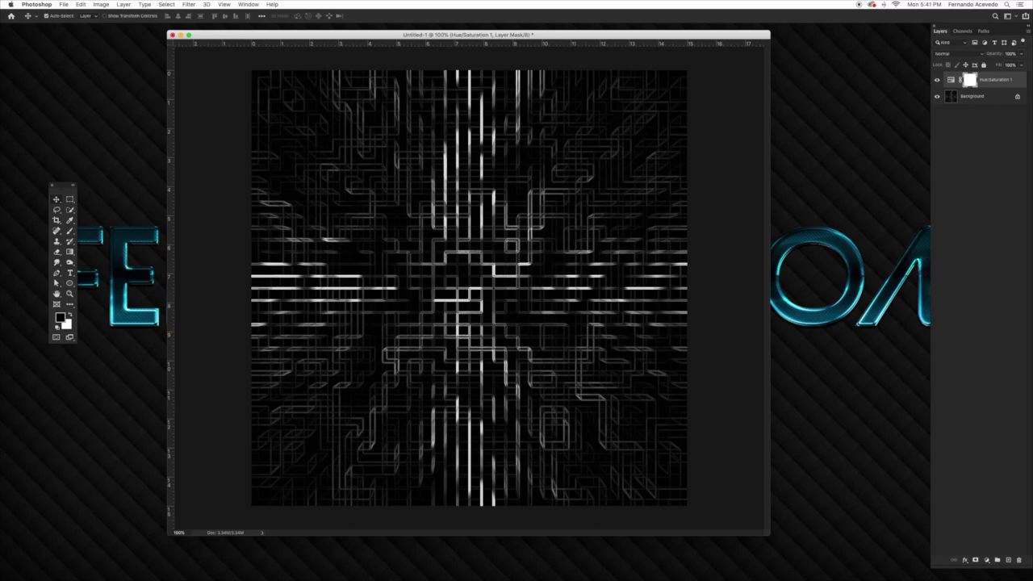
drag(825, 185, 789, 179)
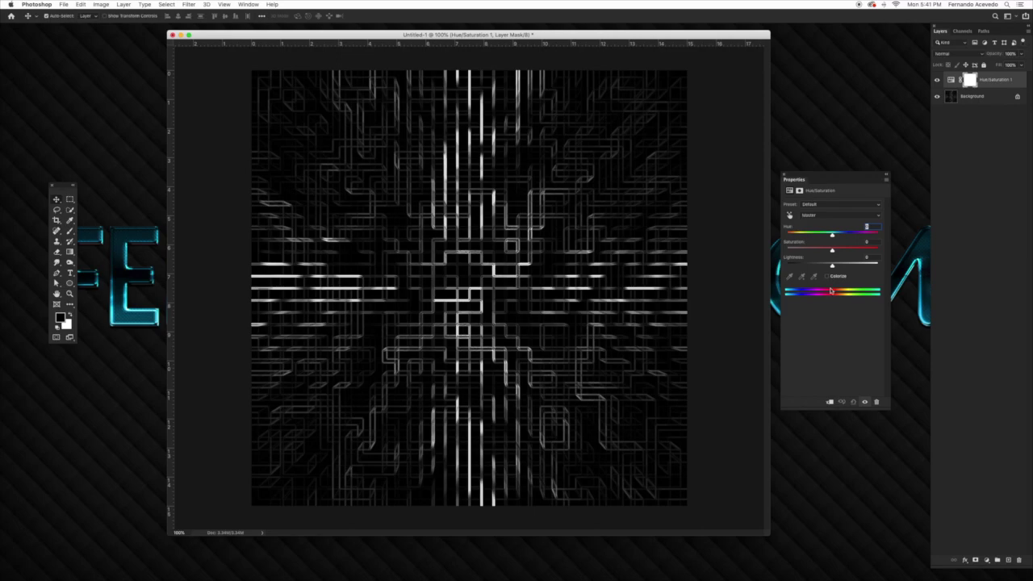
click(827, 277)
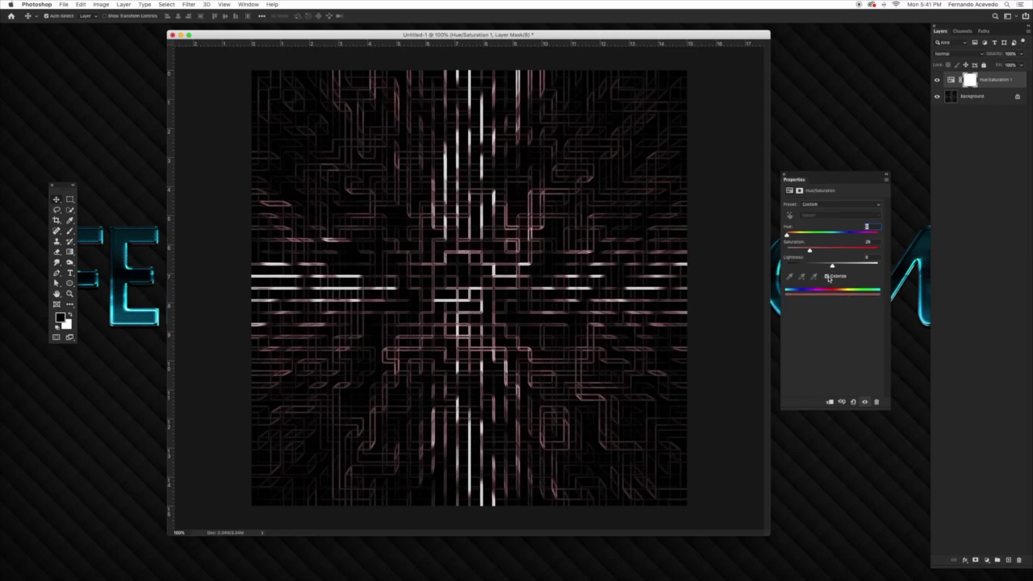
mouse_move(810, 251)
mouse_down()
mouse_move(824, 250)
mouse_move(793, 234)
mouse_move(834, 238)
mouse_move(839, 267)
mouse_move(829, 267)
mouse_move(820, 250)
mouse_move(847, 250)
mouse_move(823, 251)
mouse_up()
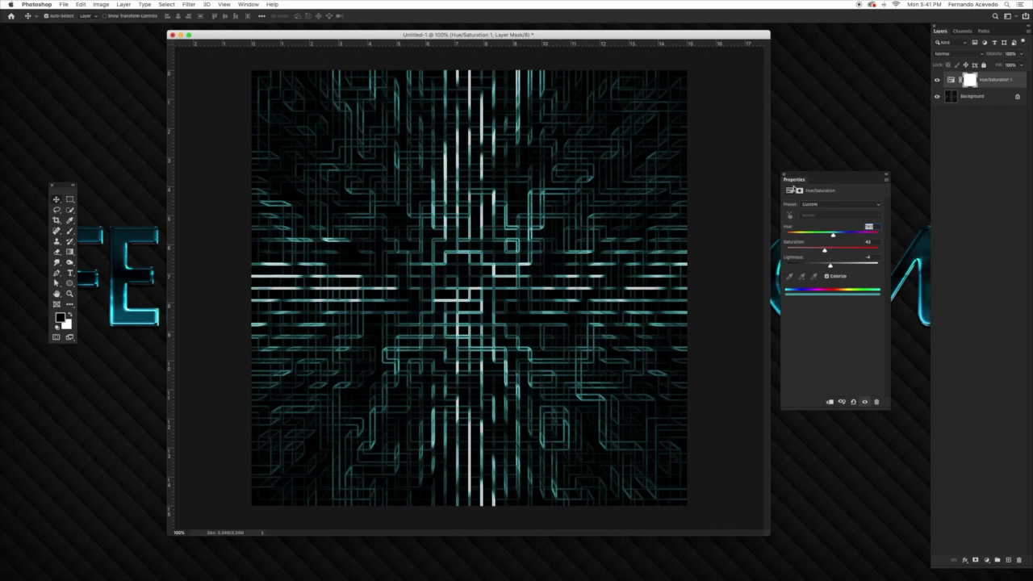
drag(791, 179, 1026, 289)
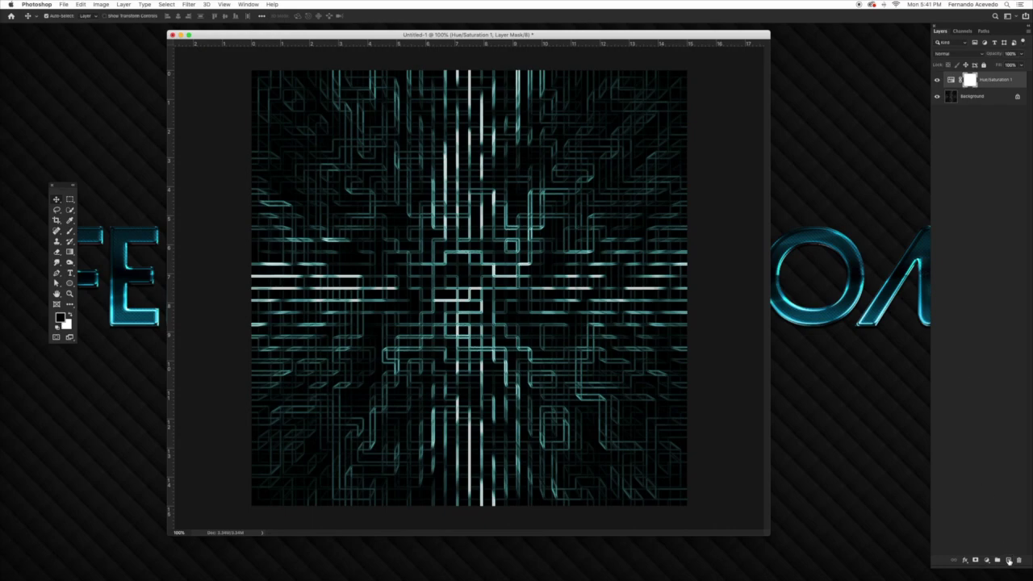
Add a new empty Layer 1 and set the foreground colour to bright saturated lime green.
click(1008, 560)
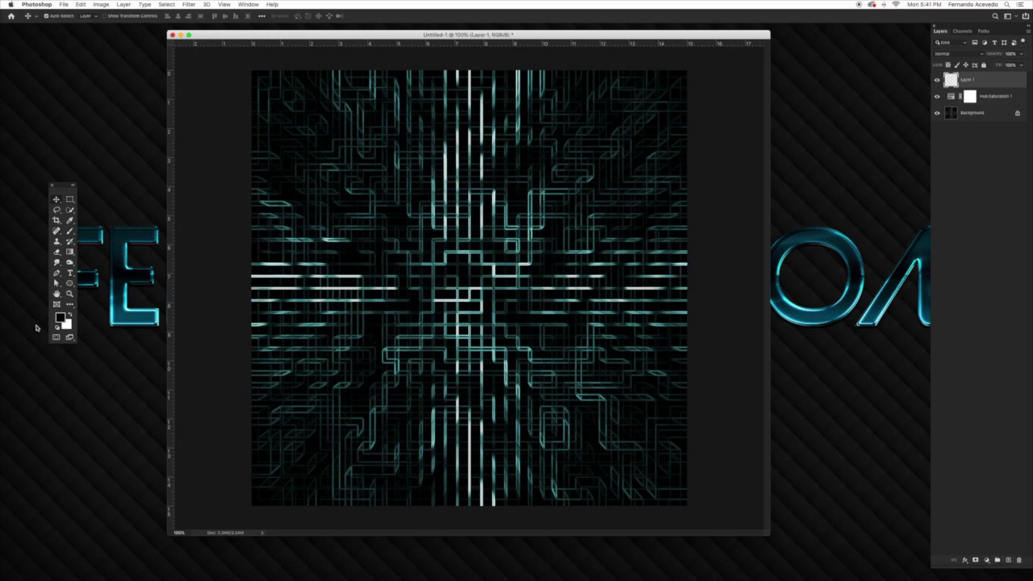
click(58, 317)
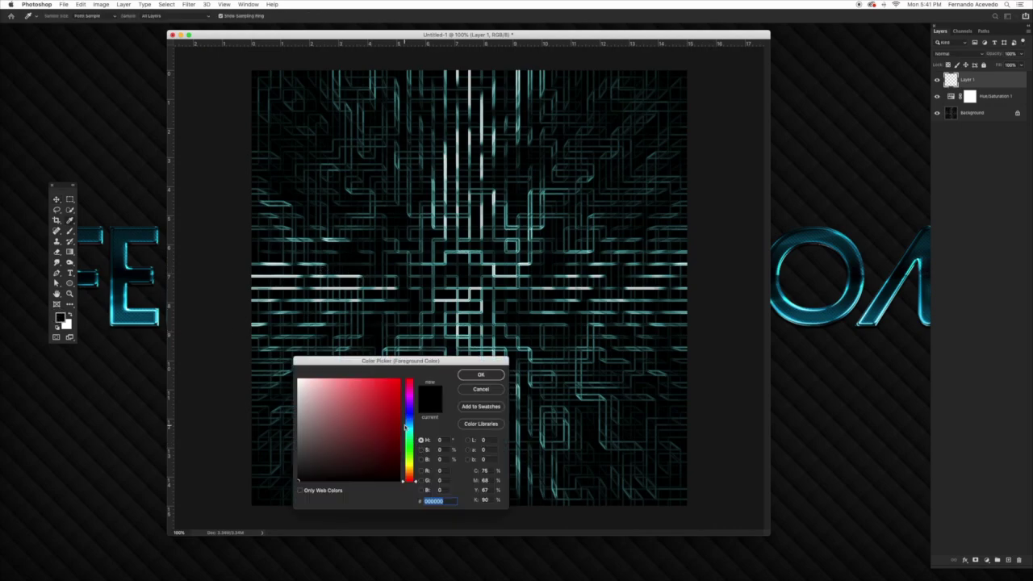
click(409, 463)
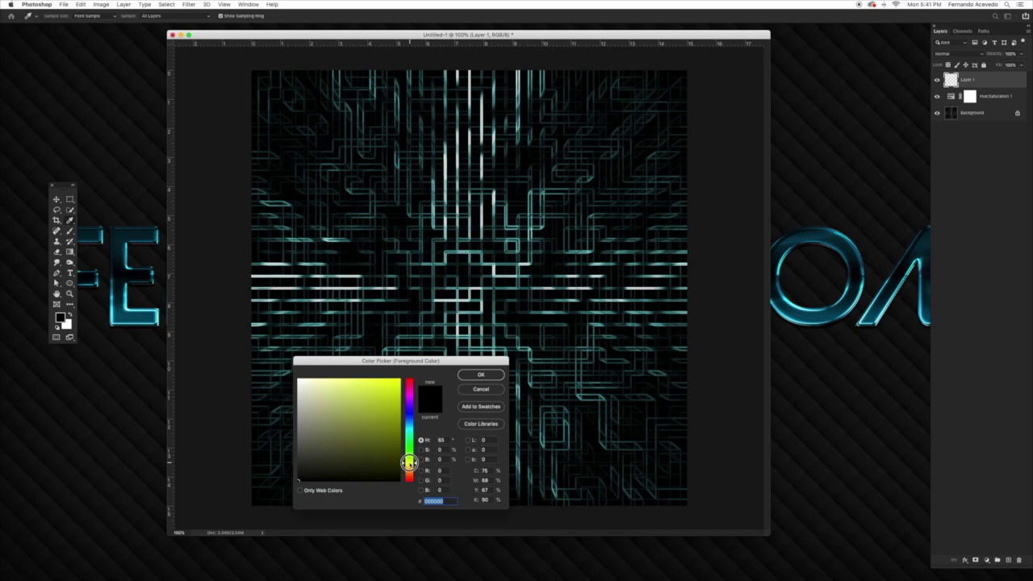
mouse_move(409, 463)
mouse_down()
mouse_move(409, 425)
mouse_move(409, 459)
mouse_up()
click(399, 380)
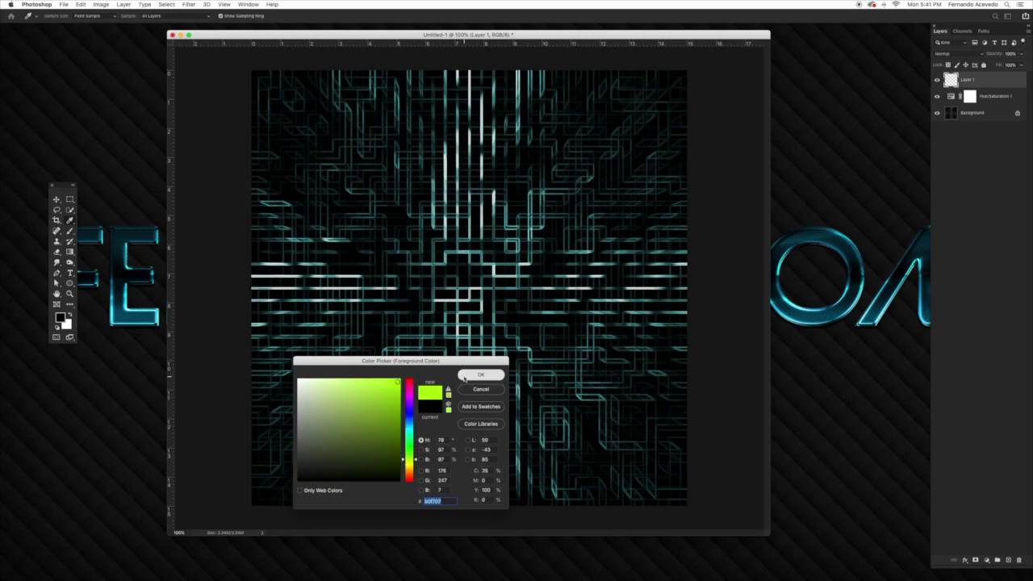
click(481, 374)
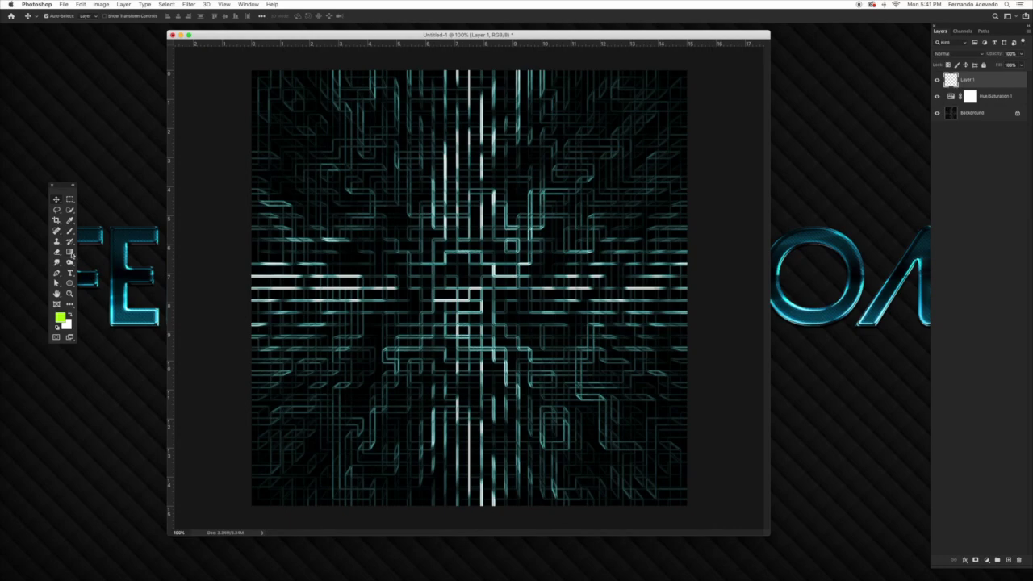
Paint two lime-to-transparent radial gradient glows, one from the right edge and one lower-left.
click(71, 252)
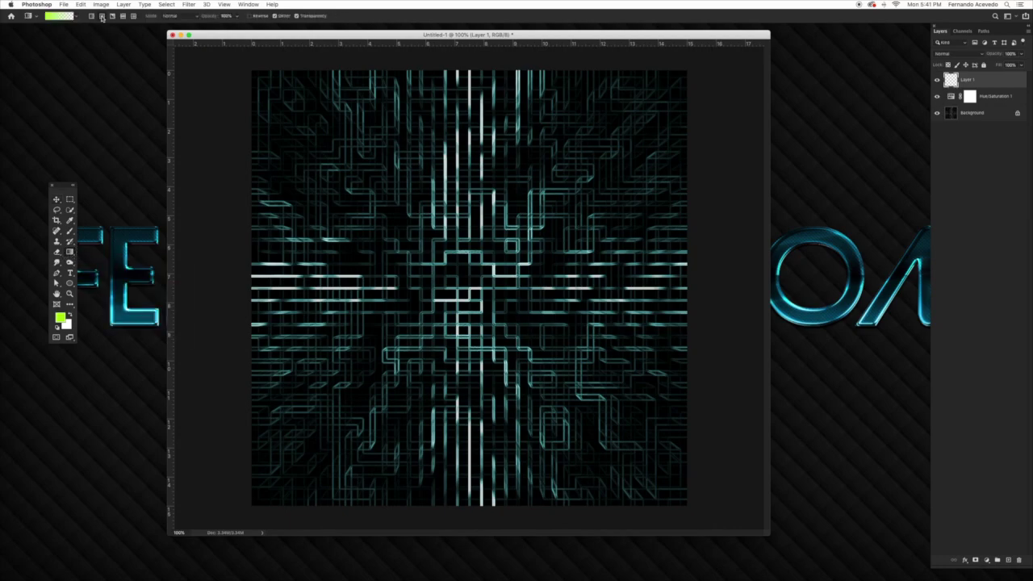
click(63, 16)
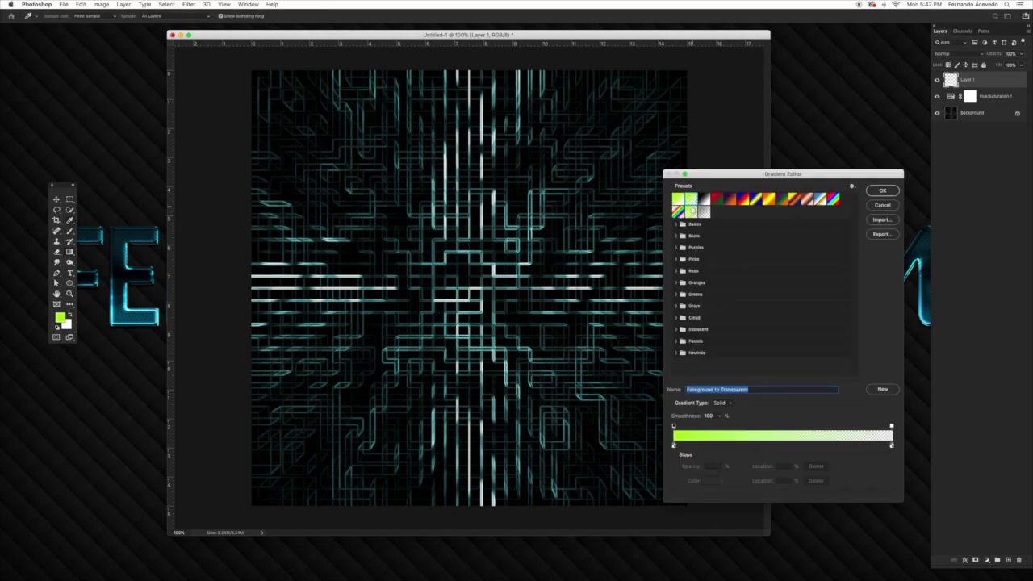
click(674, 445)
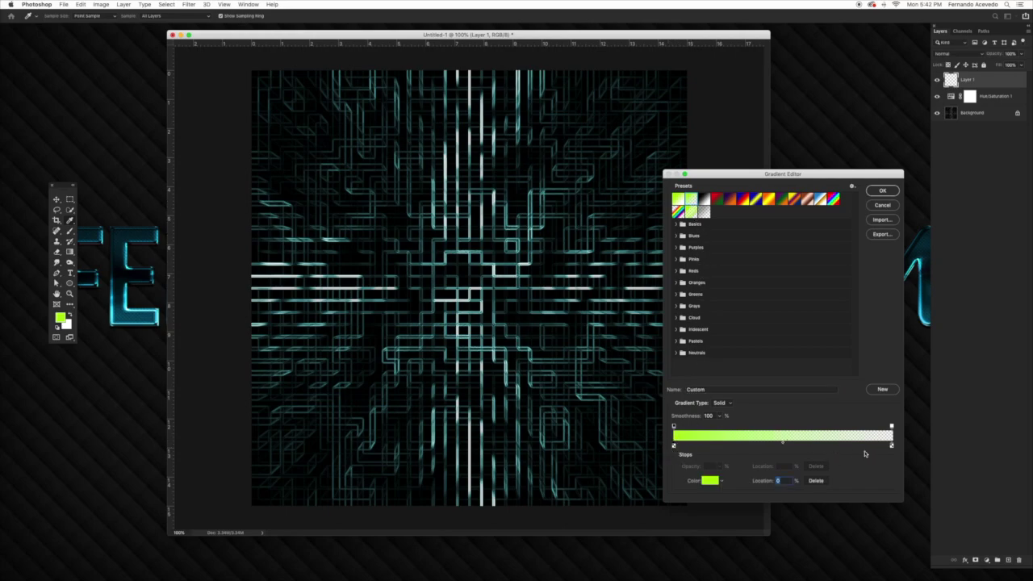
click(879, 192)
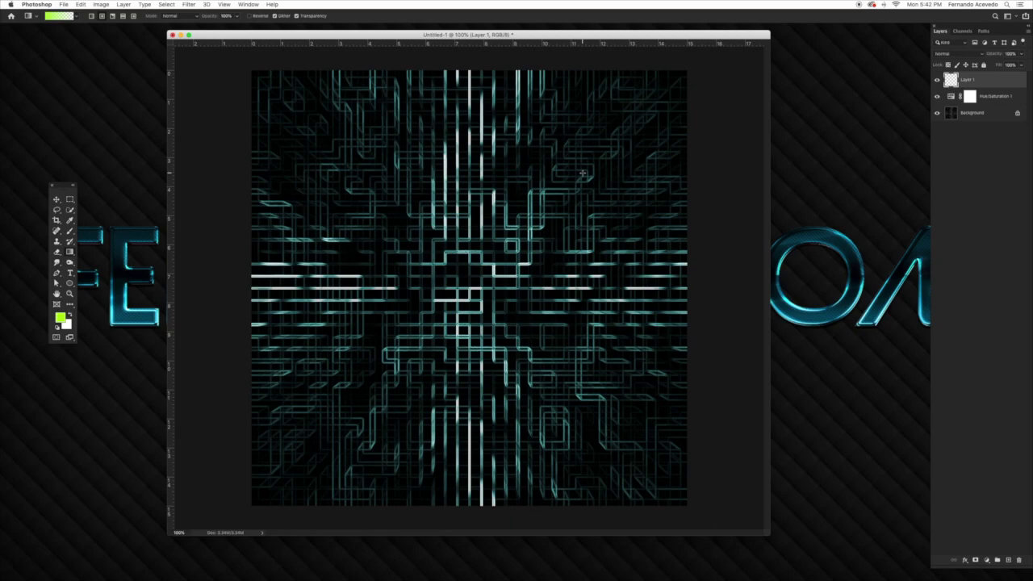
mouse_move(672, 256)
mouse_down()
mouse_move(620, 253)
mouse_move(513, 215)
mouse_up()
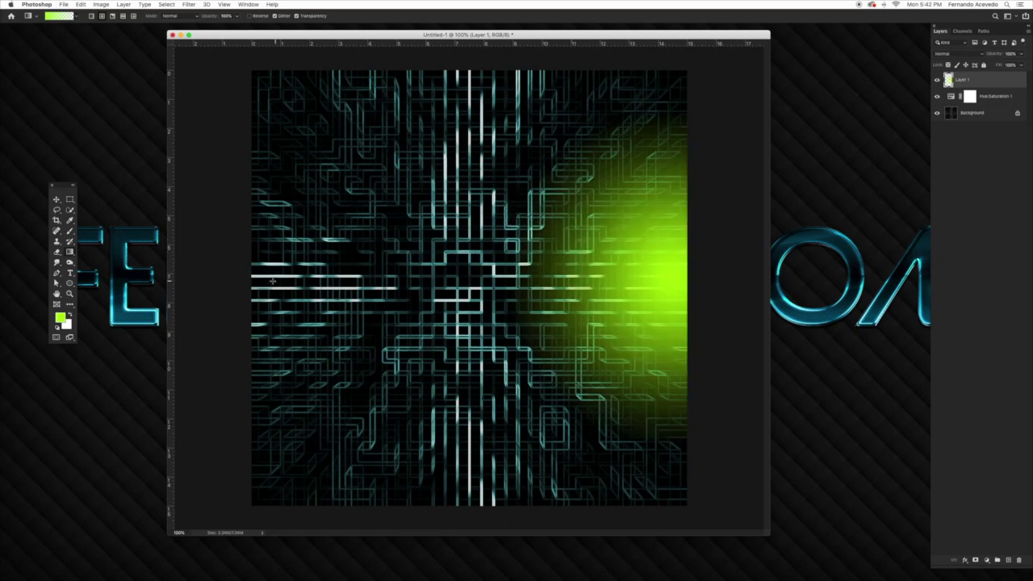
drag(254, 454, 385, 314)
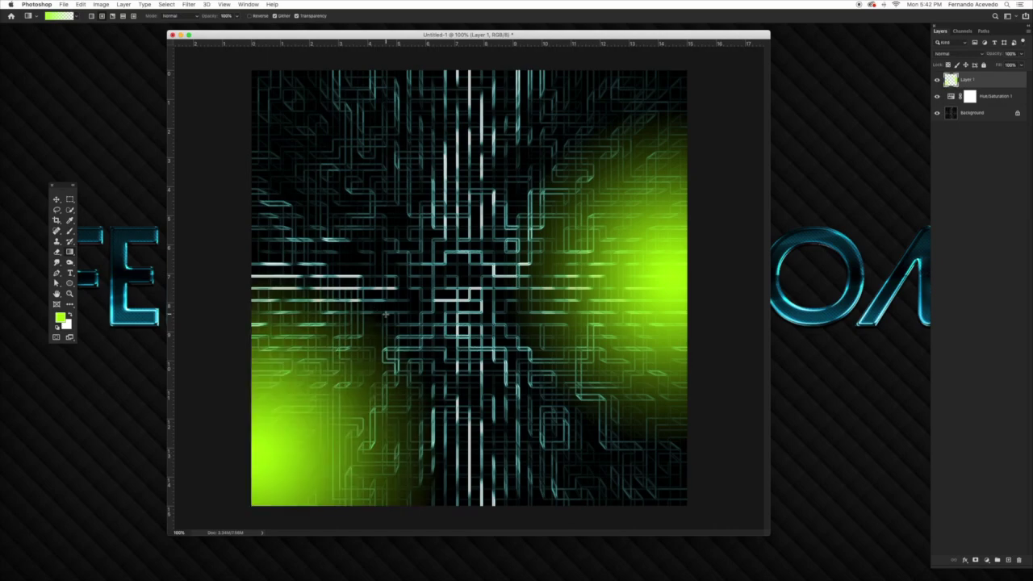
click(972, 54)
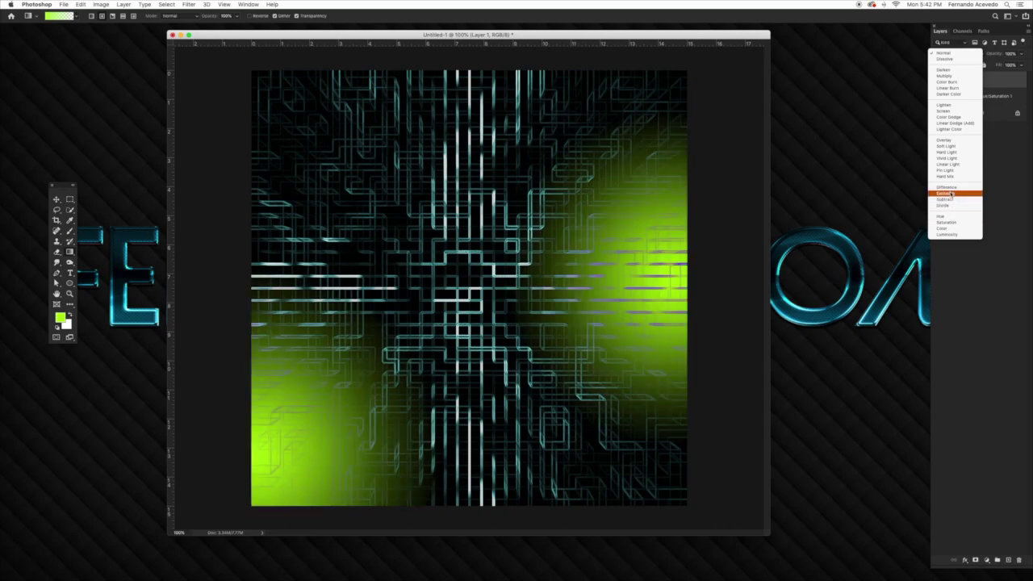
Set Layer 1's green glows to Overlay blend mode at about 47% opacity.
click(949, 140)
click(1022, 55)
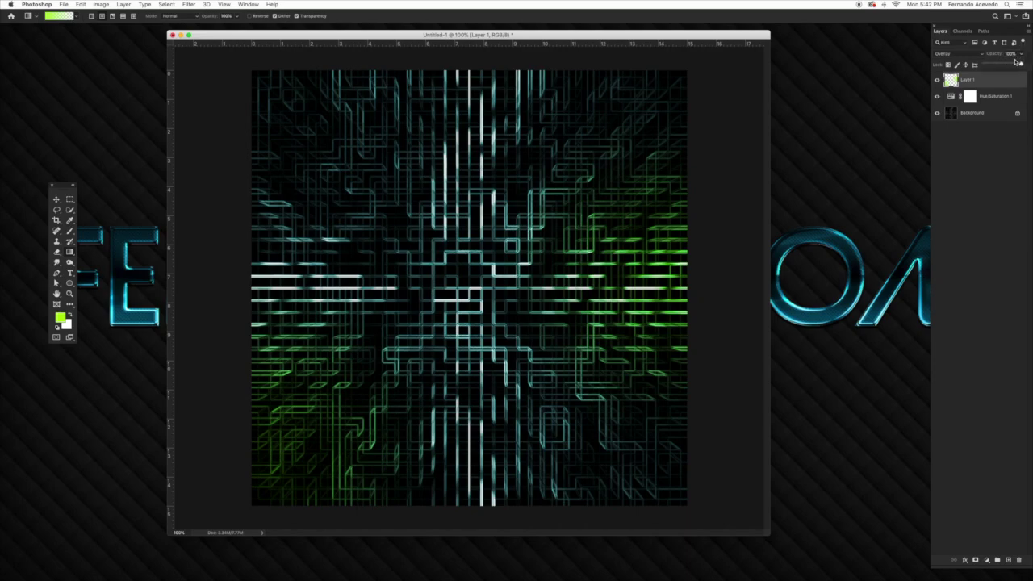
drag(1020, 64, 1002, 65)
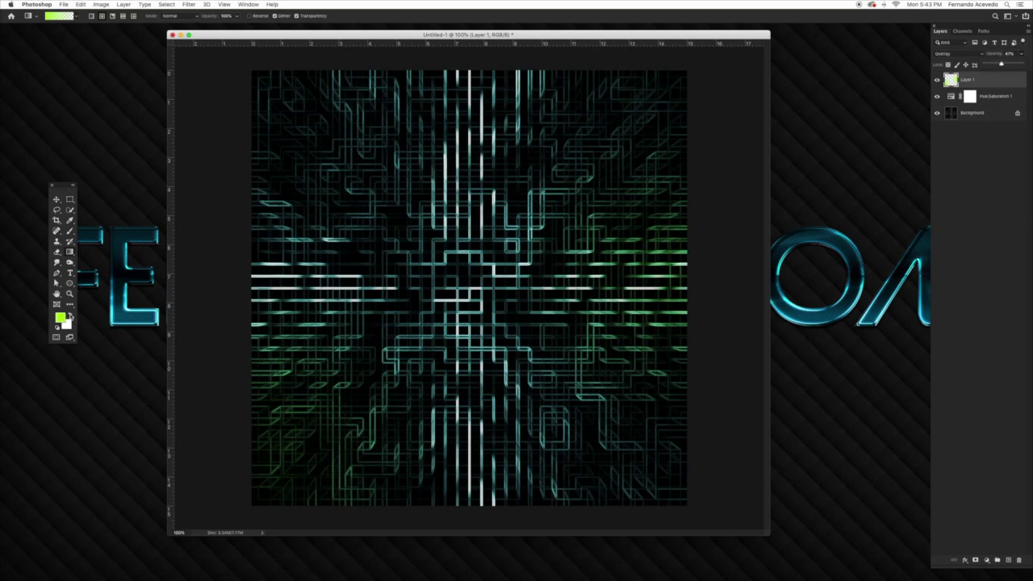
click(69, 315)
Change the foreground colour to a bright saturated blue.
click(60, 317)
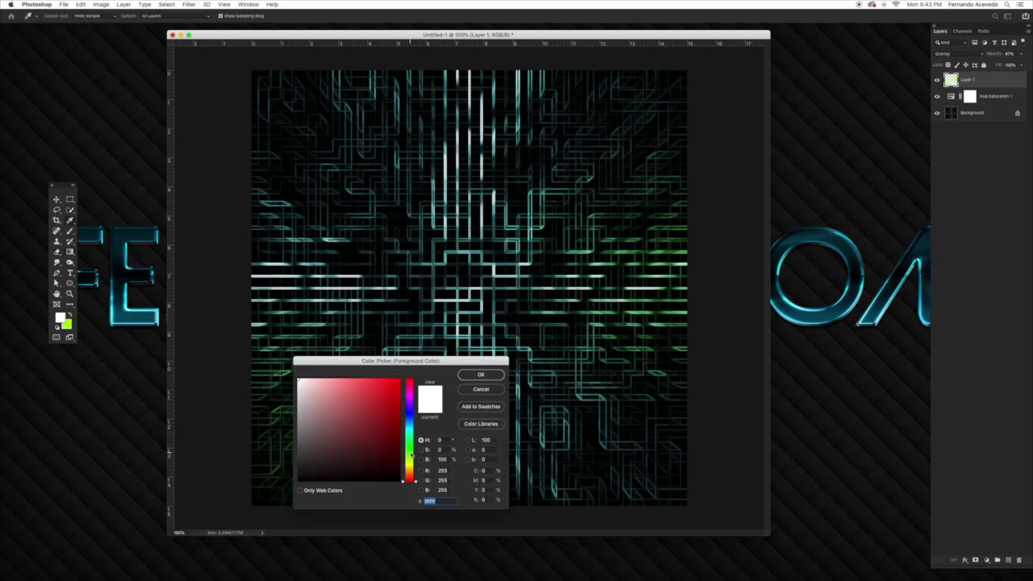
drag(410, 454, 410, 423)
click(397, 381)
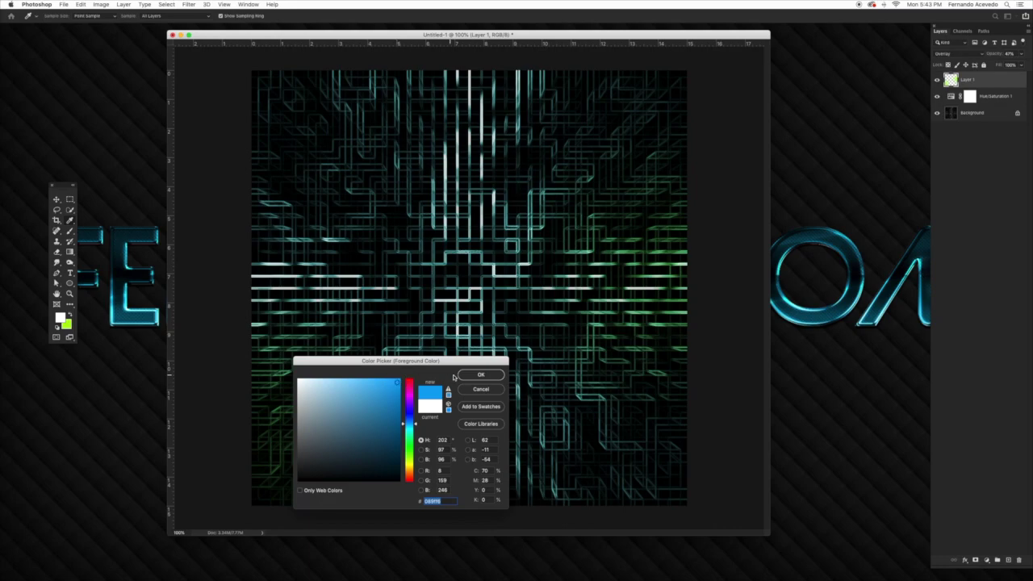
click(476, 376)
Paint a blue radial gradient on new Layer 2, blended as Overlay at about 84% opacity.
key(g)
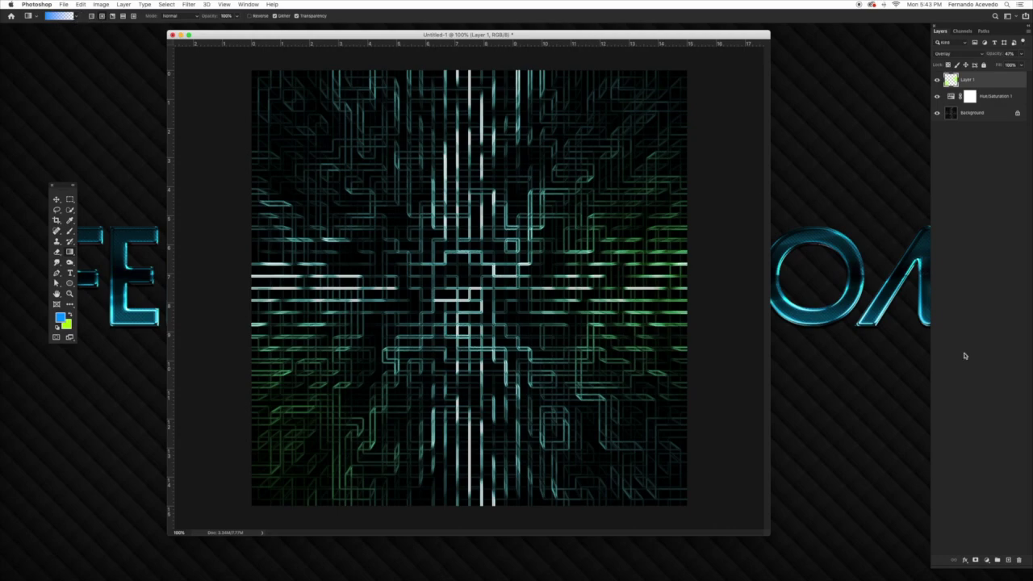
click(1008, 560)
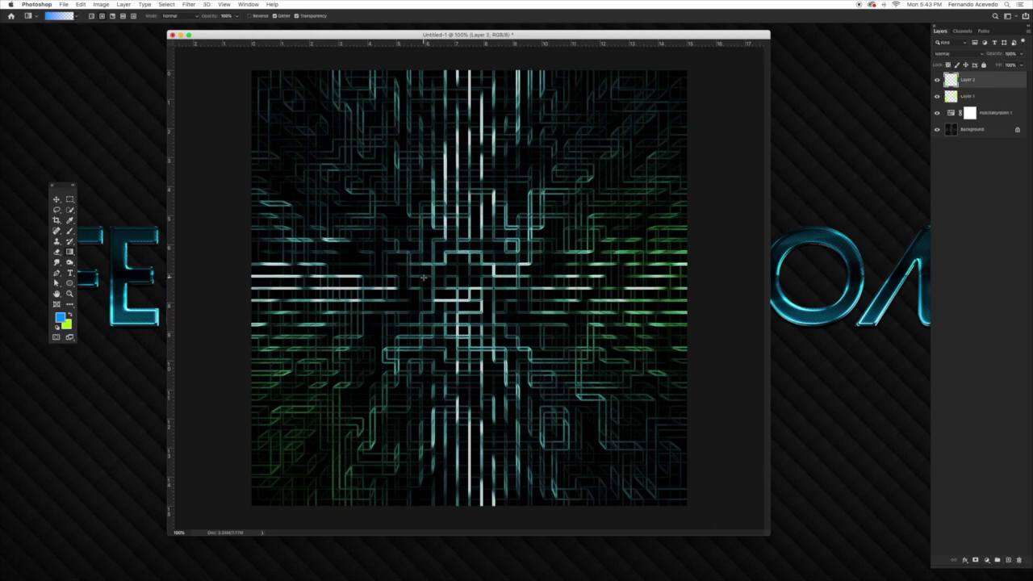
drag(553, 138, 619, 110)
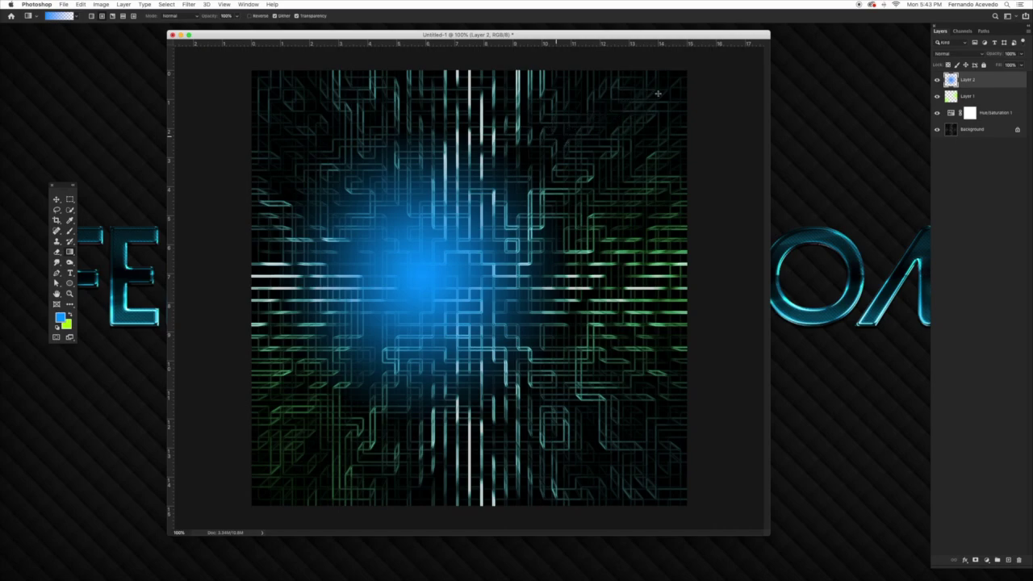
click(977, 53)
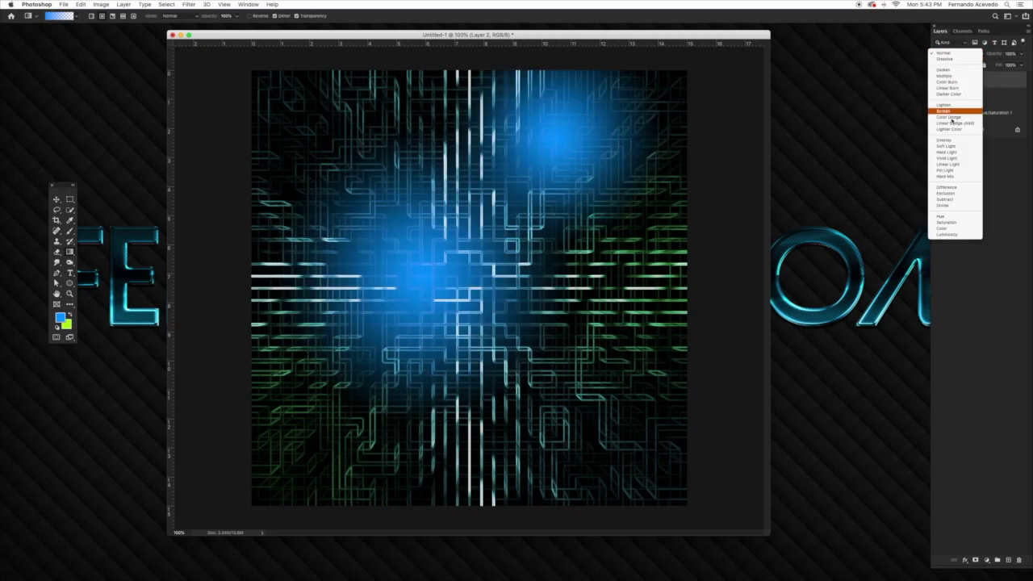
click(950, 141)
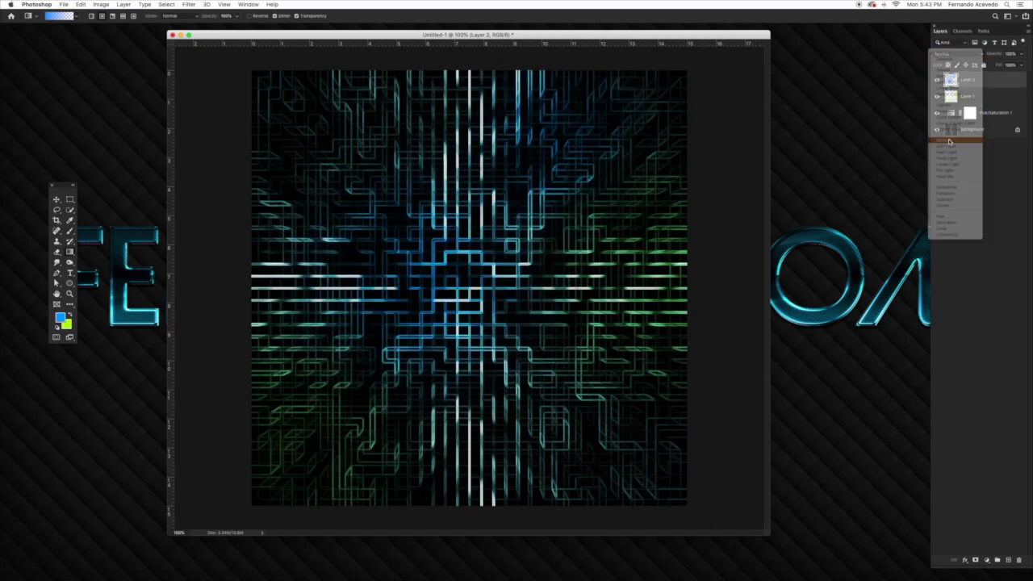
click(1021, 53)
drag(1010, 64, 998, 63)
Lower the green glow Layer 1's opacity to 40%.
click(966, 97)
click(1021, 53)
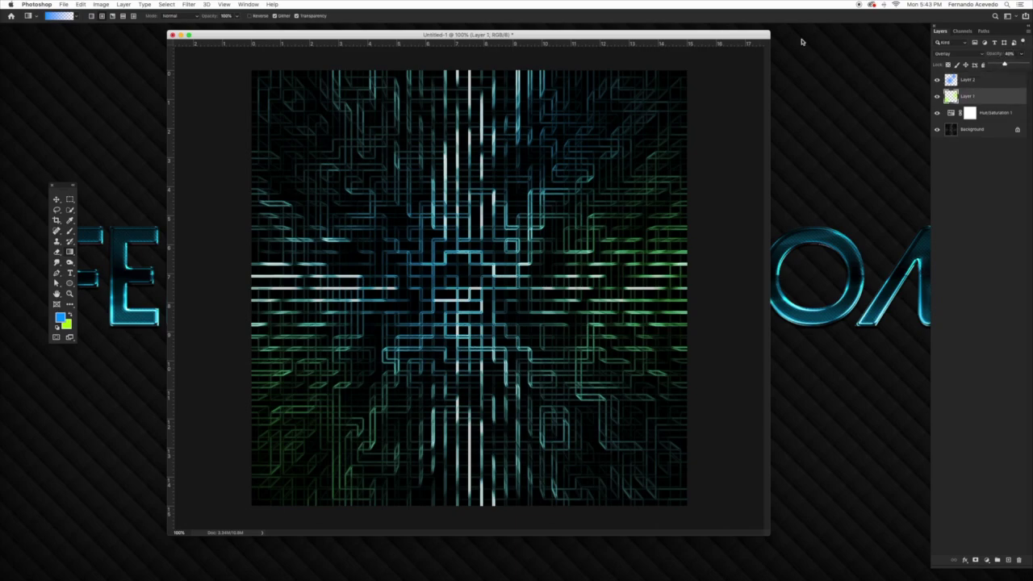
mouse_move(761, 35)
mouse_down()
mouse_move(833, 37)
mouse_move(778, 41)
mouse_up()
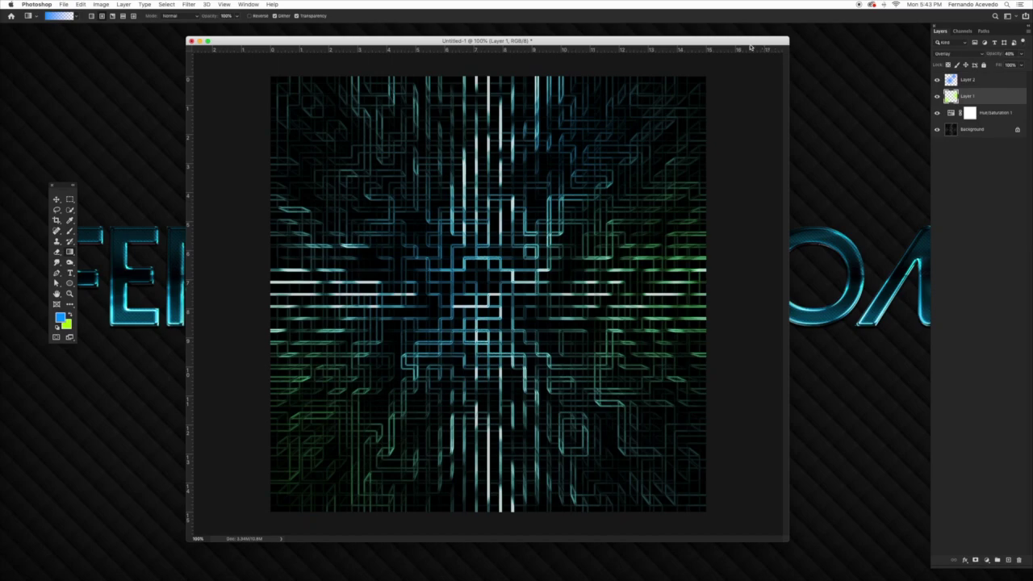
drag(708, 44, 683, 42)
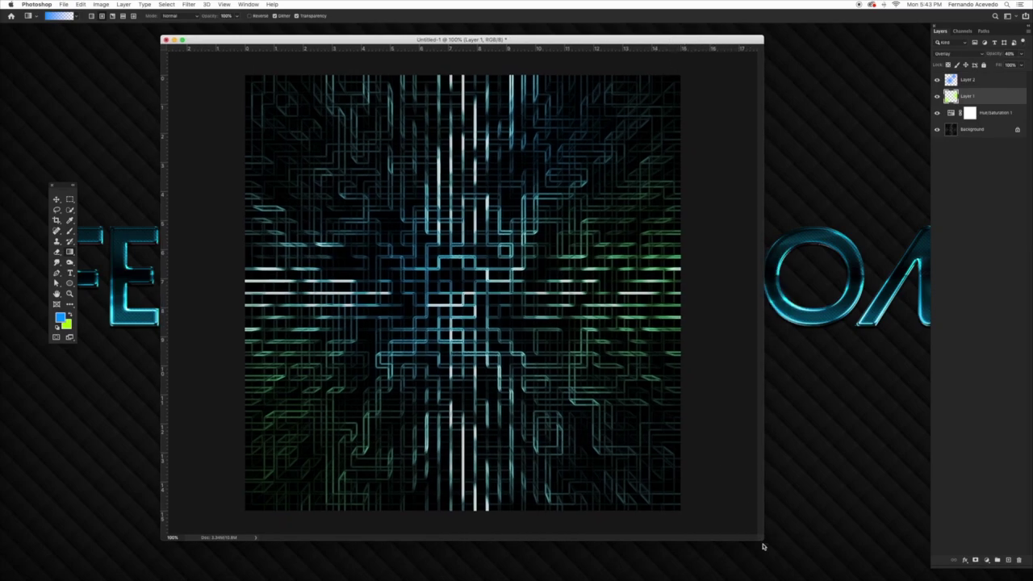
drag(765, 544, 859, 557)
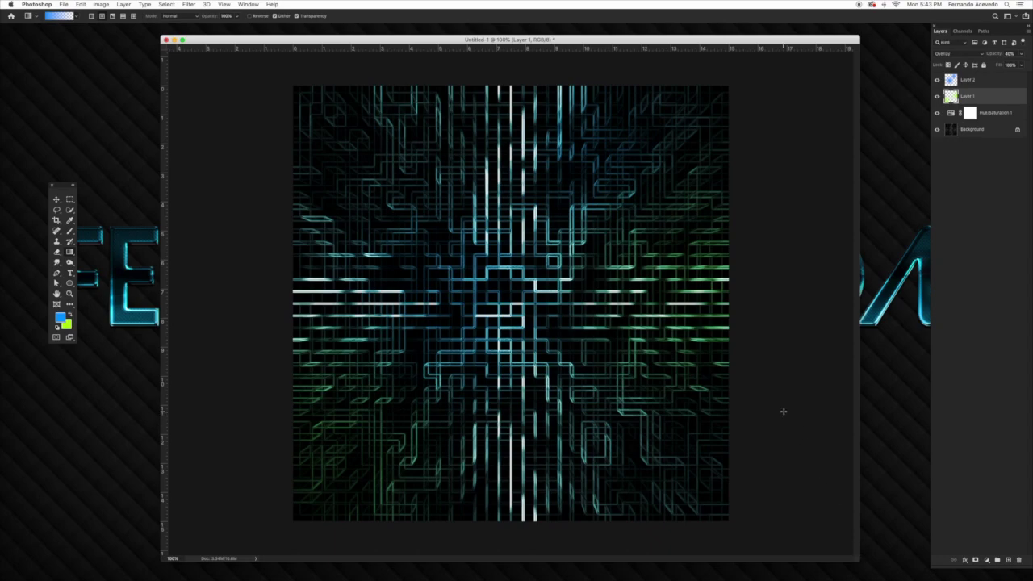